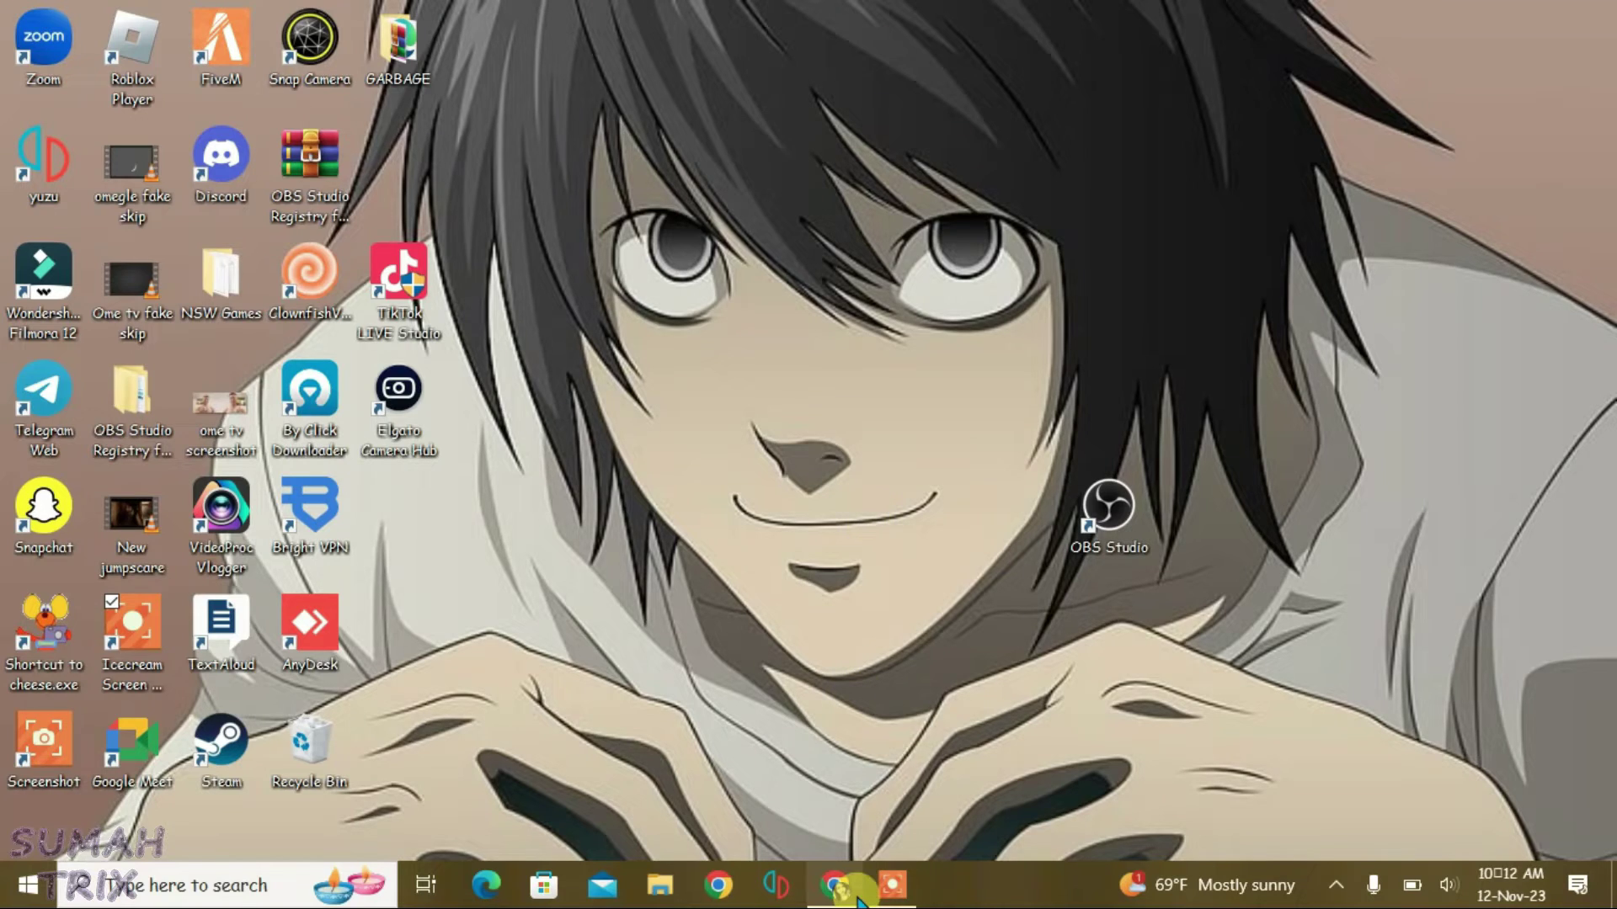
Open Elgato's downloads page in Chrome and expand the Camera Hub compatible devices list.
click(838, 893)
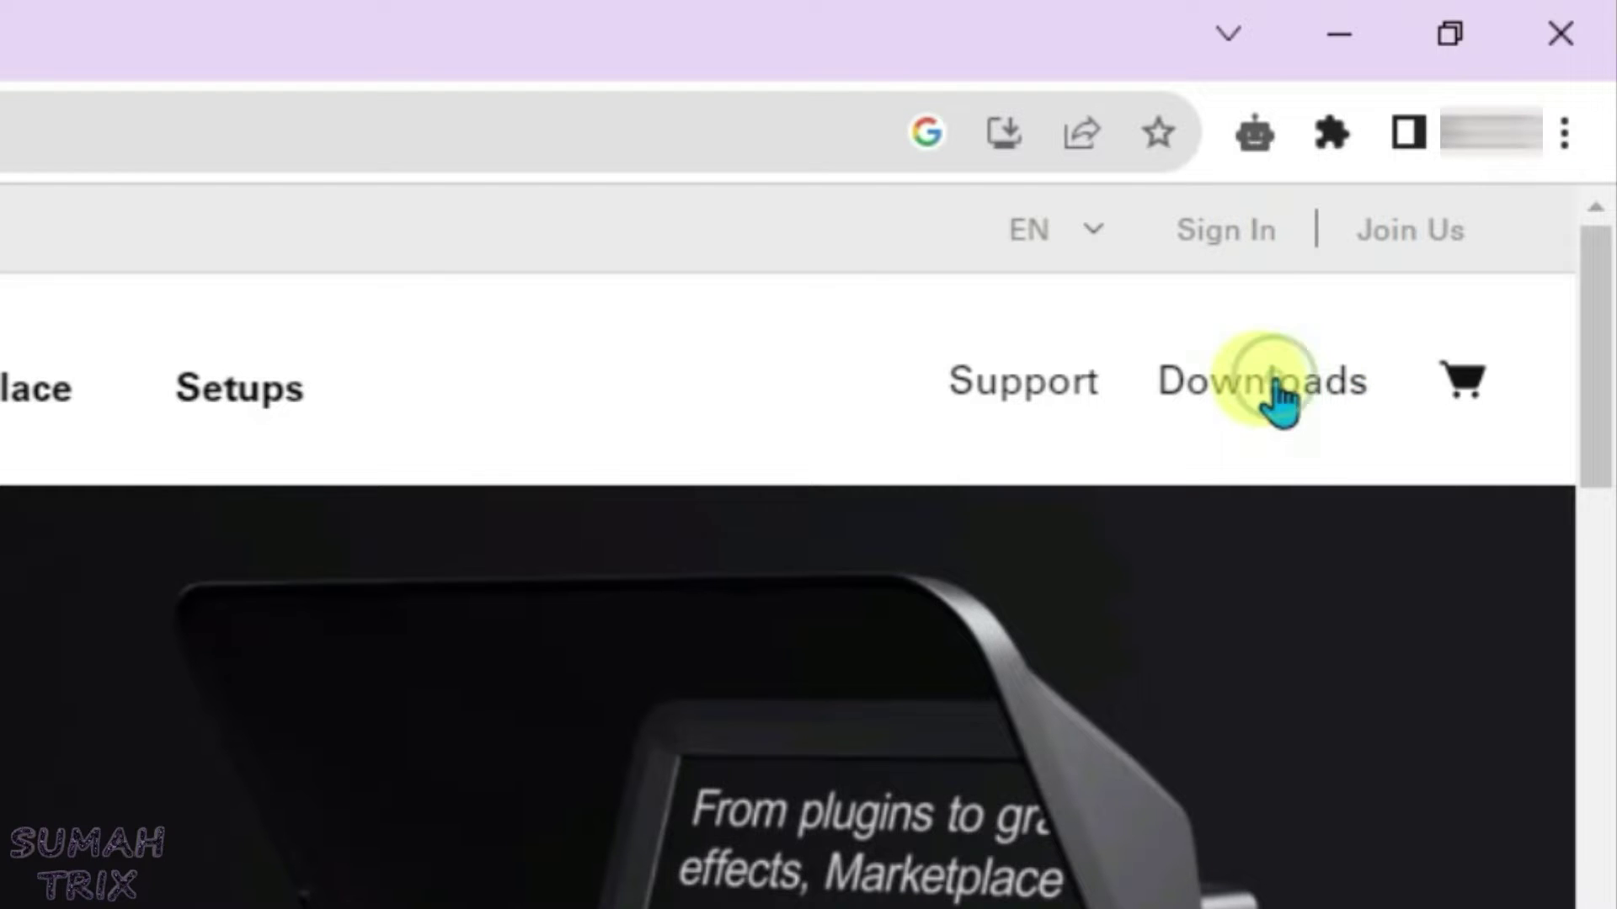
click(1279, 402)
scroll(1602, 278, down, 3)
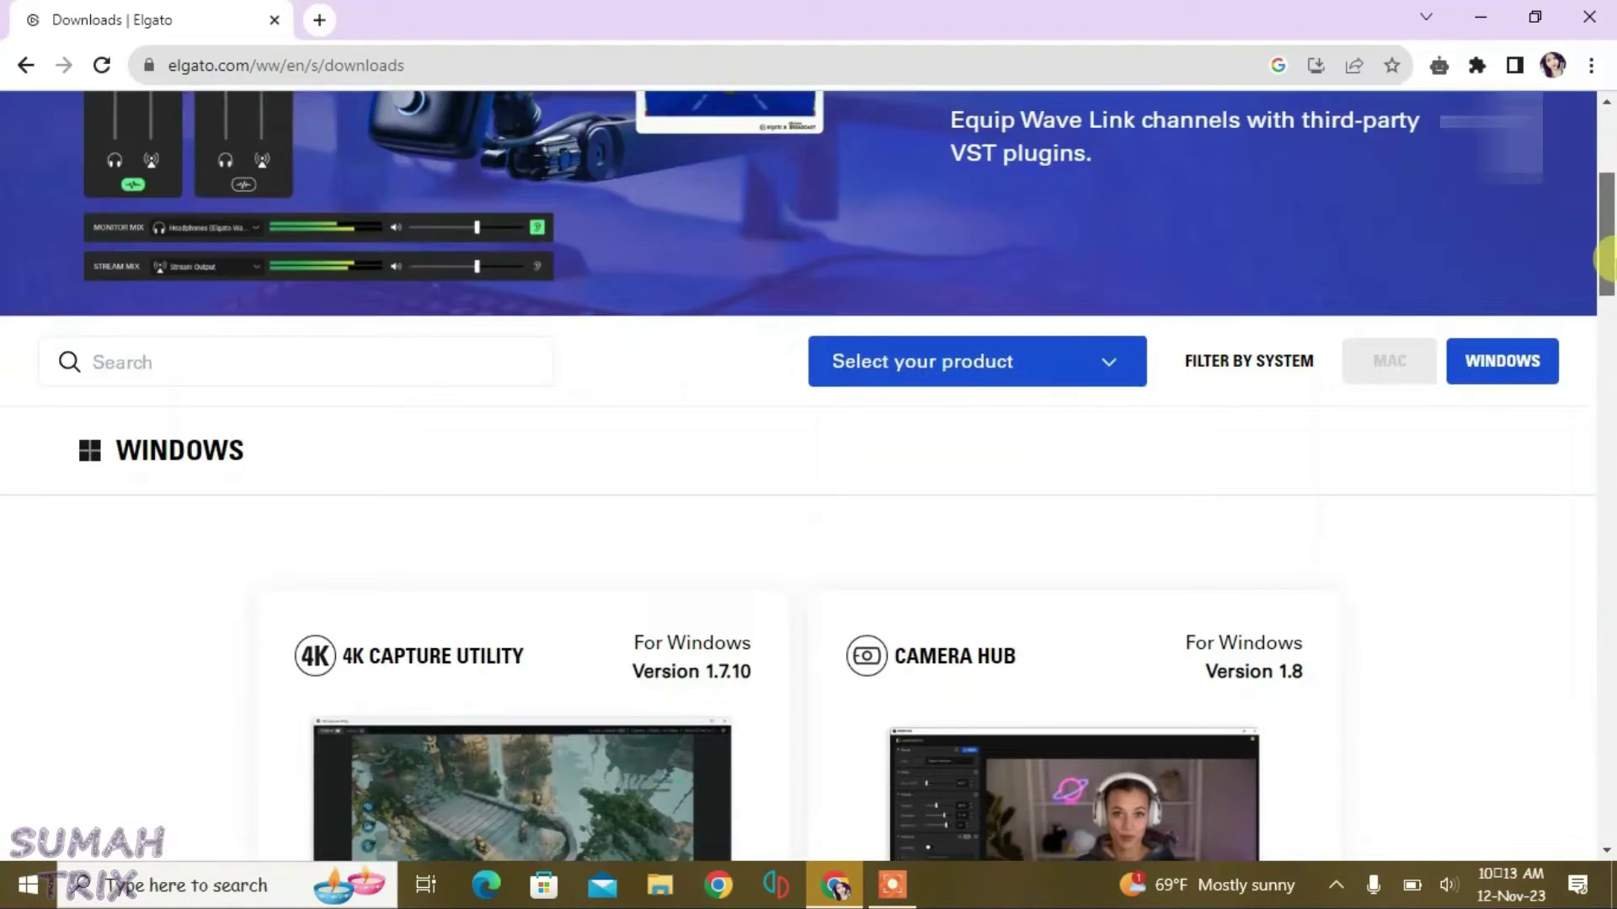
scroll(1602, 258, down, 3)
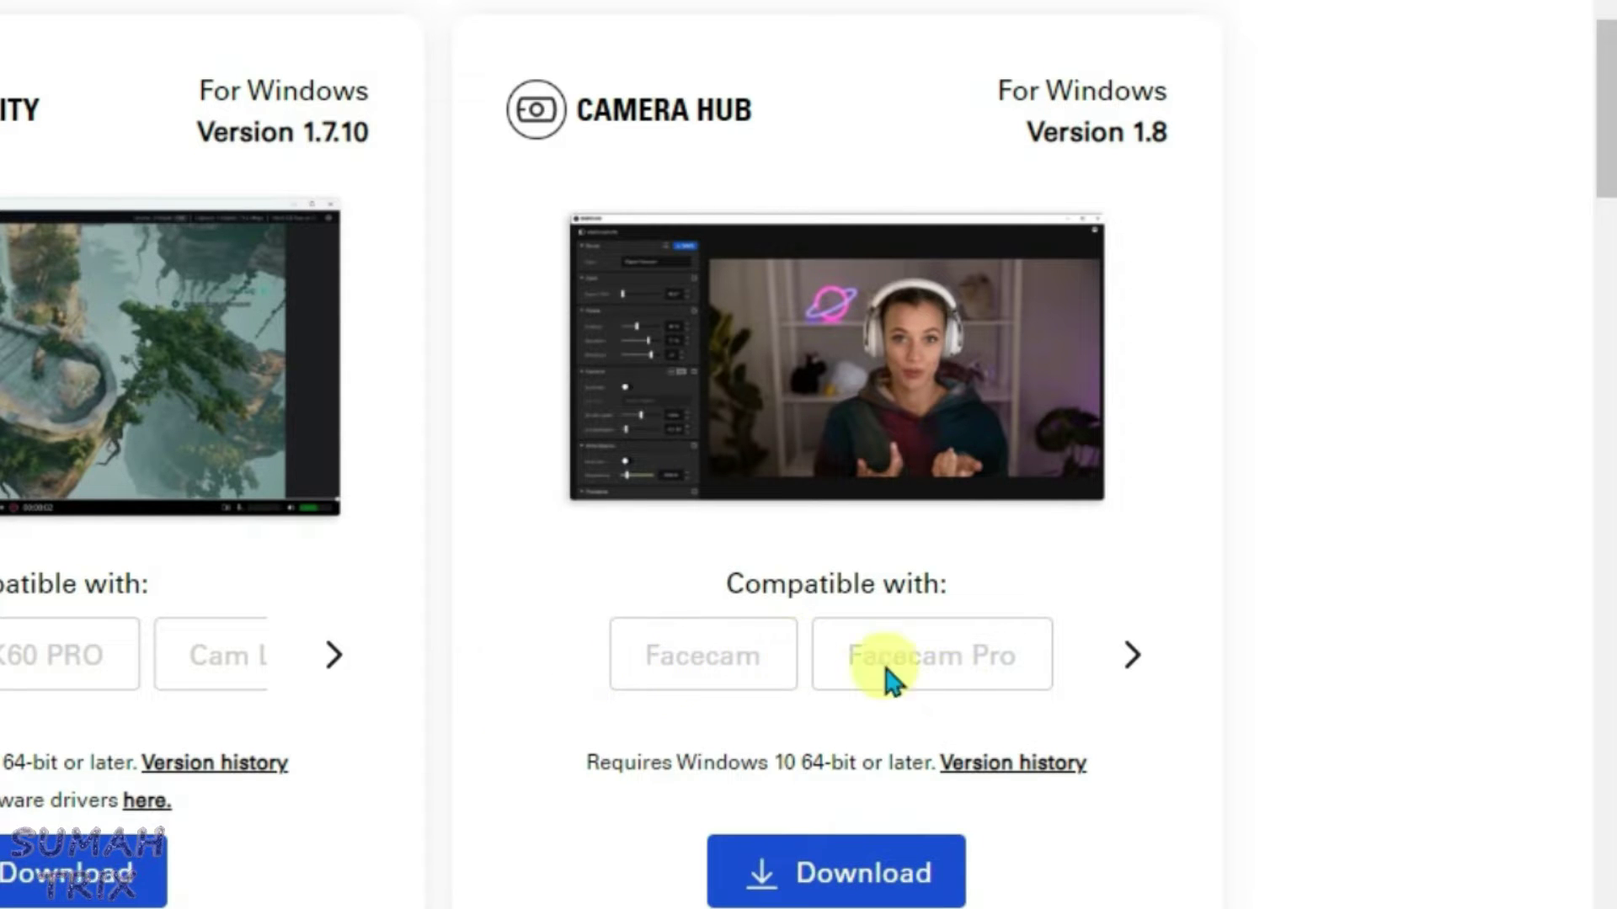
click(1136, 659)
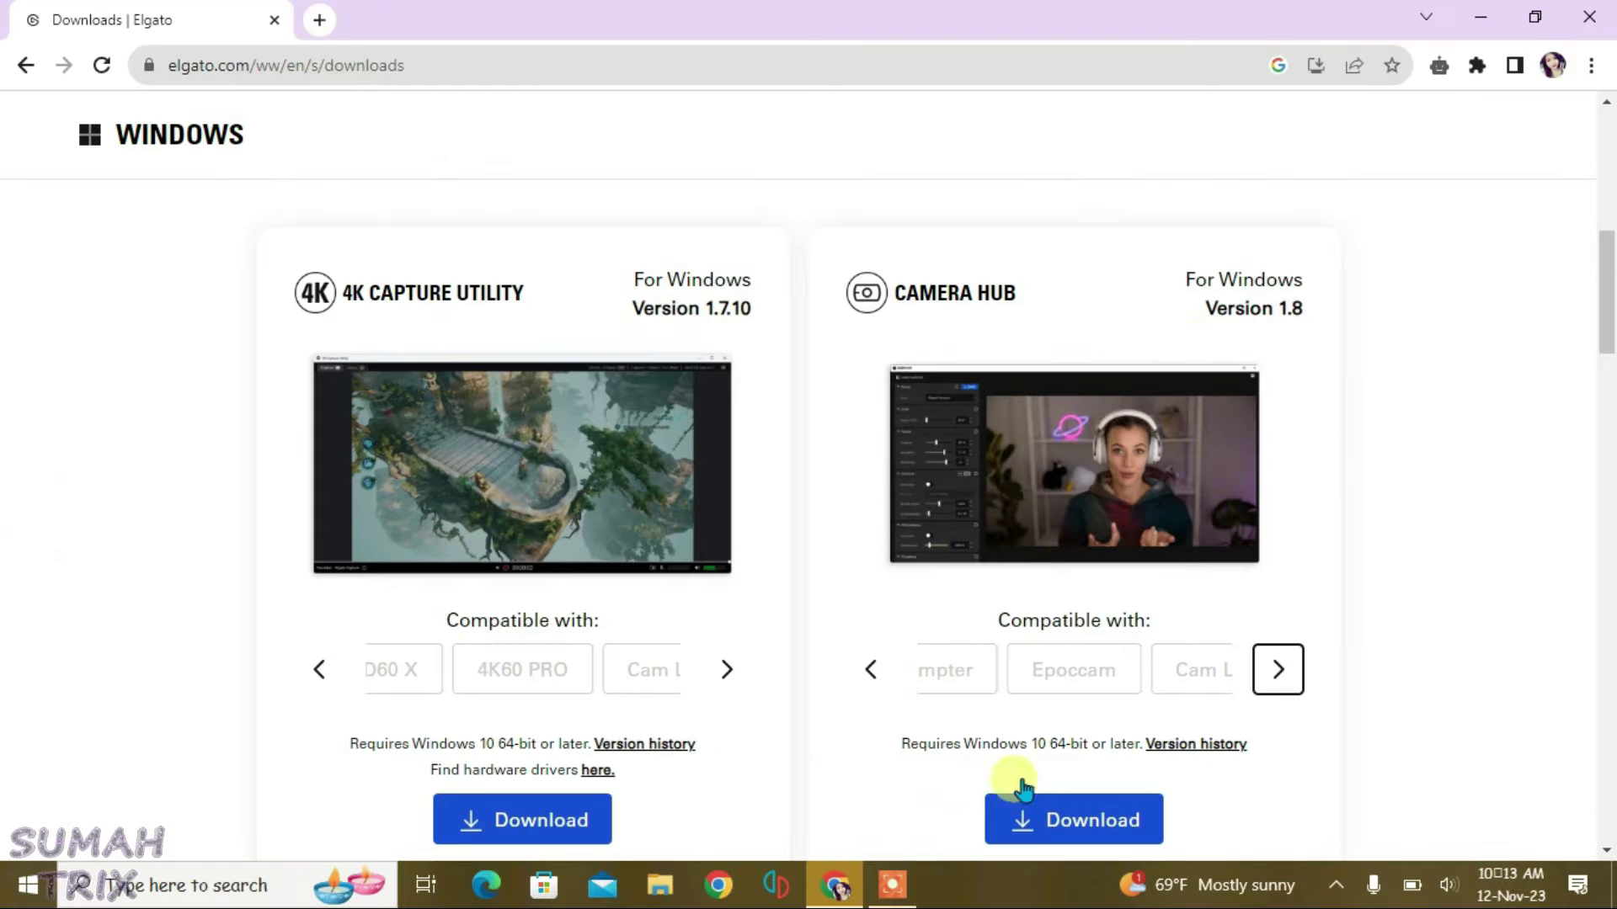
Minimize Chrome, move the Camera Hub shortcut beside OBS Studio, and launch Camera Hub.
click(1480, 23)
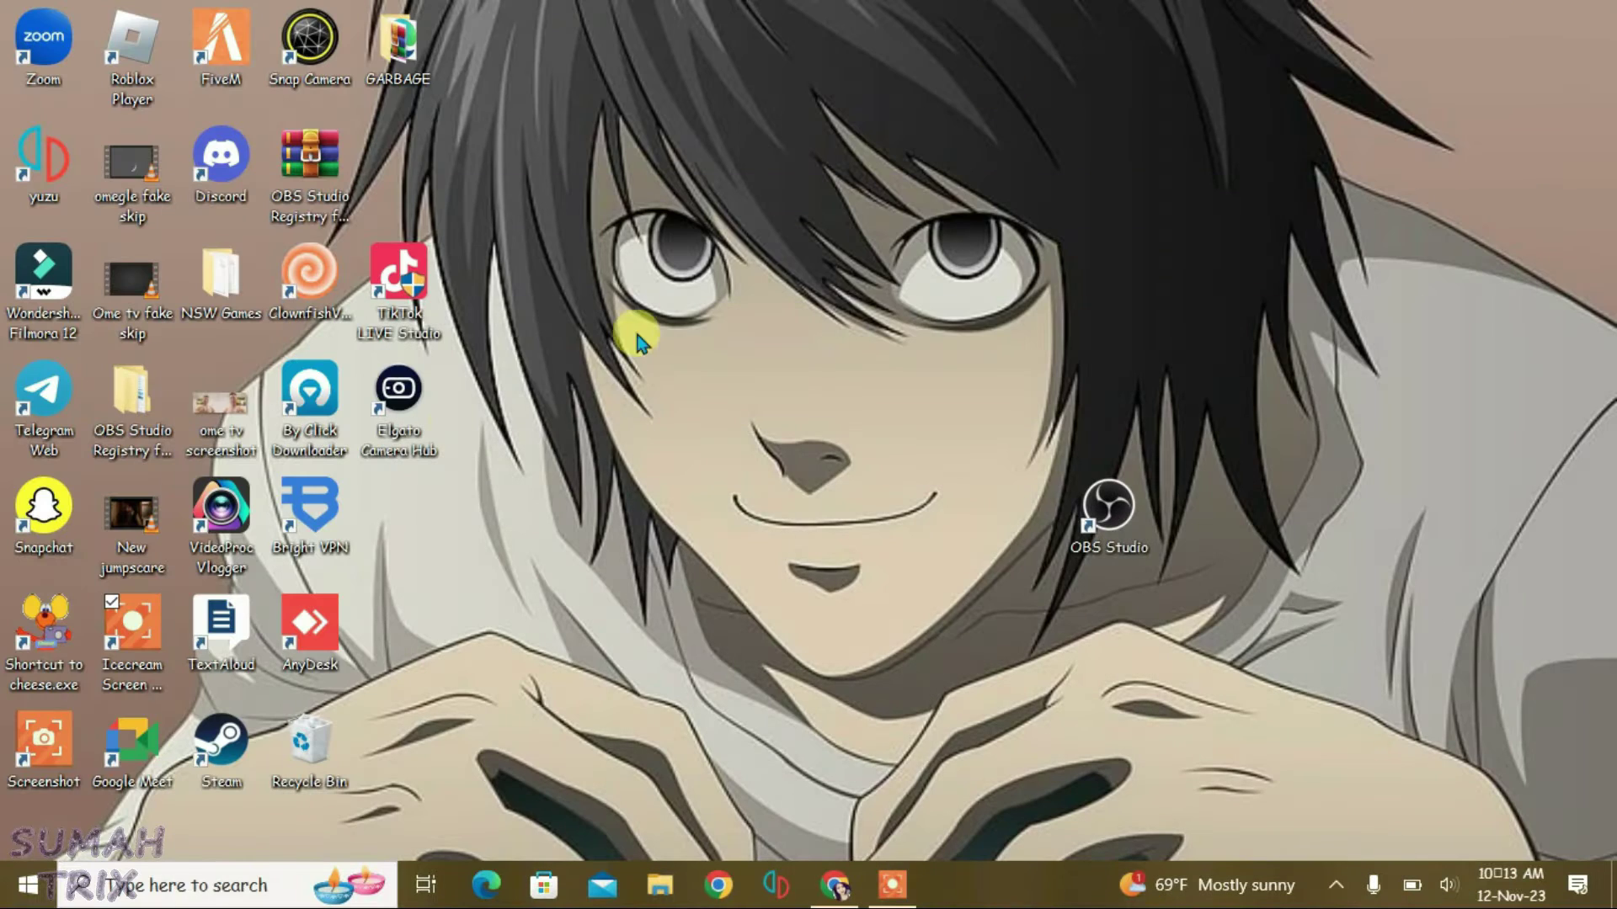
drag(827, 516, 915, 512)
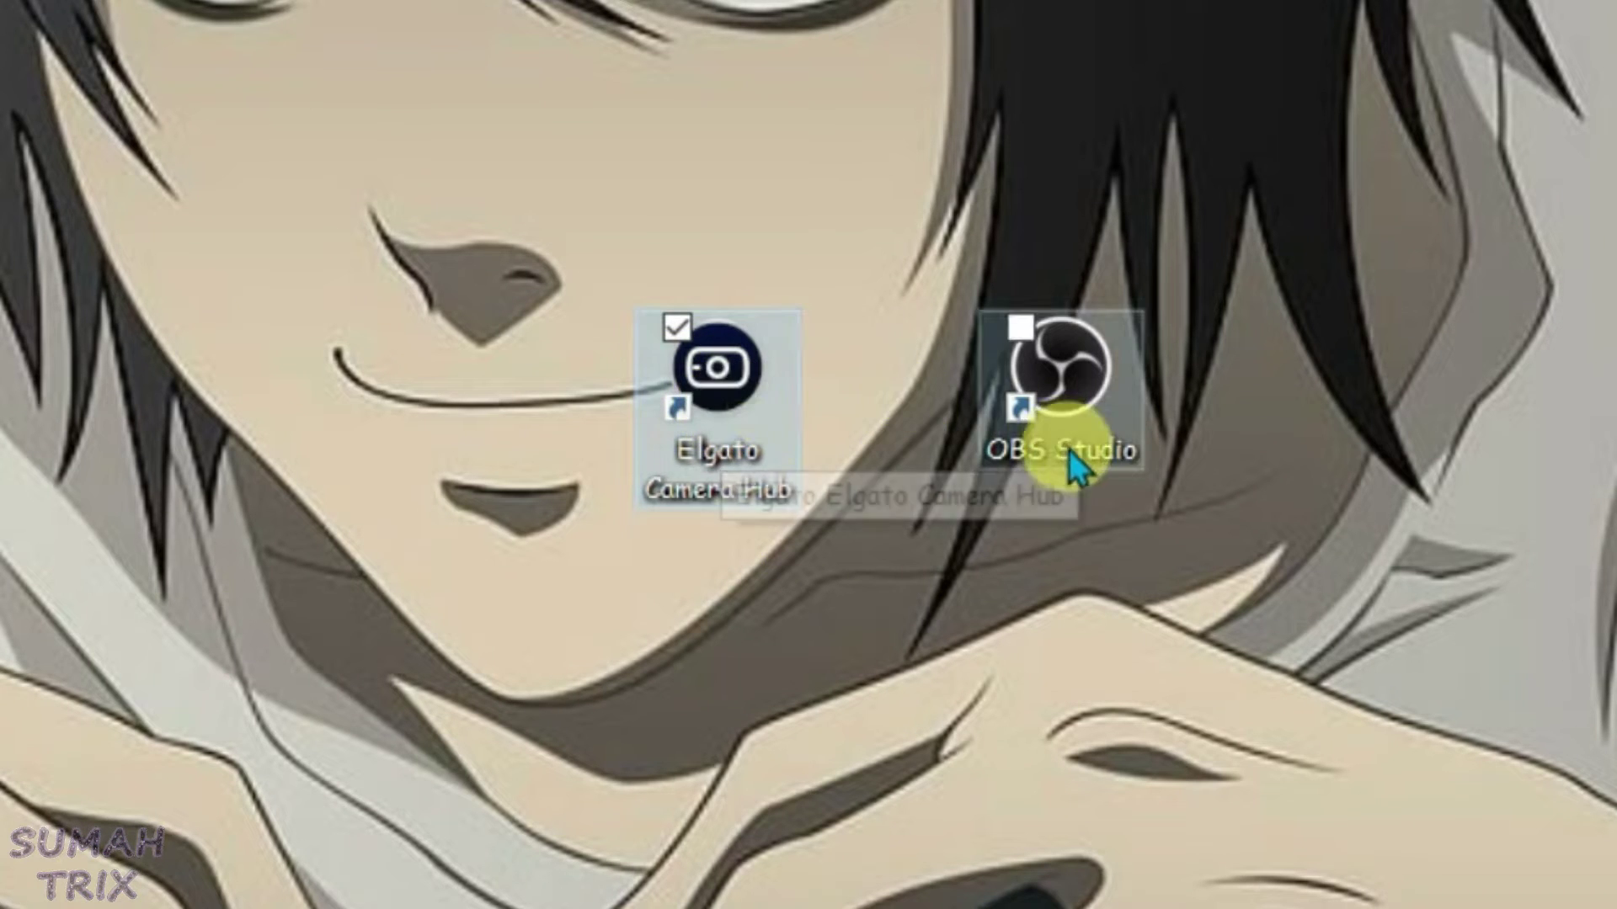
double_click(738, 423)
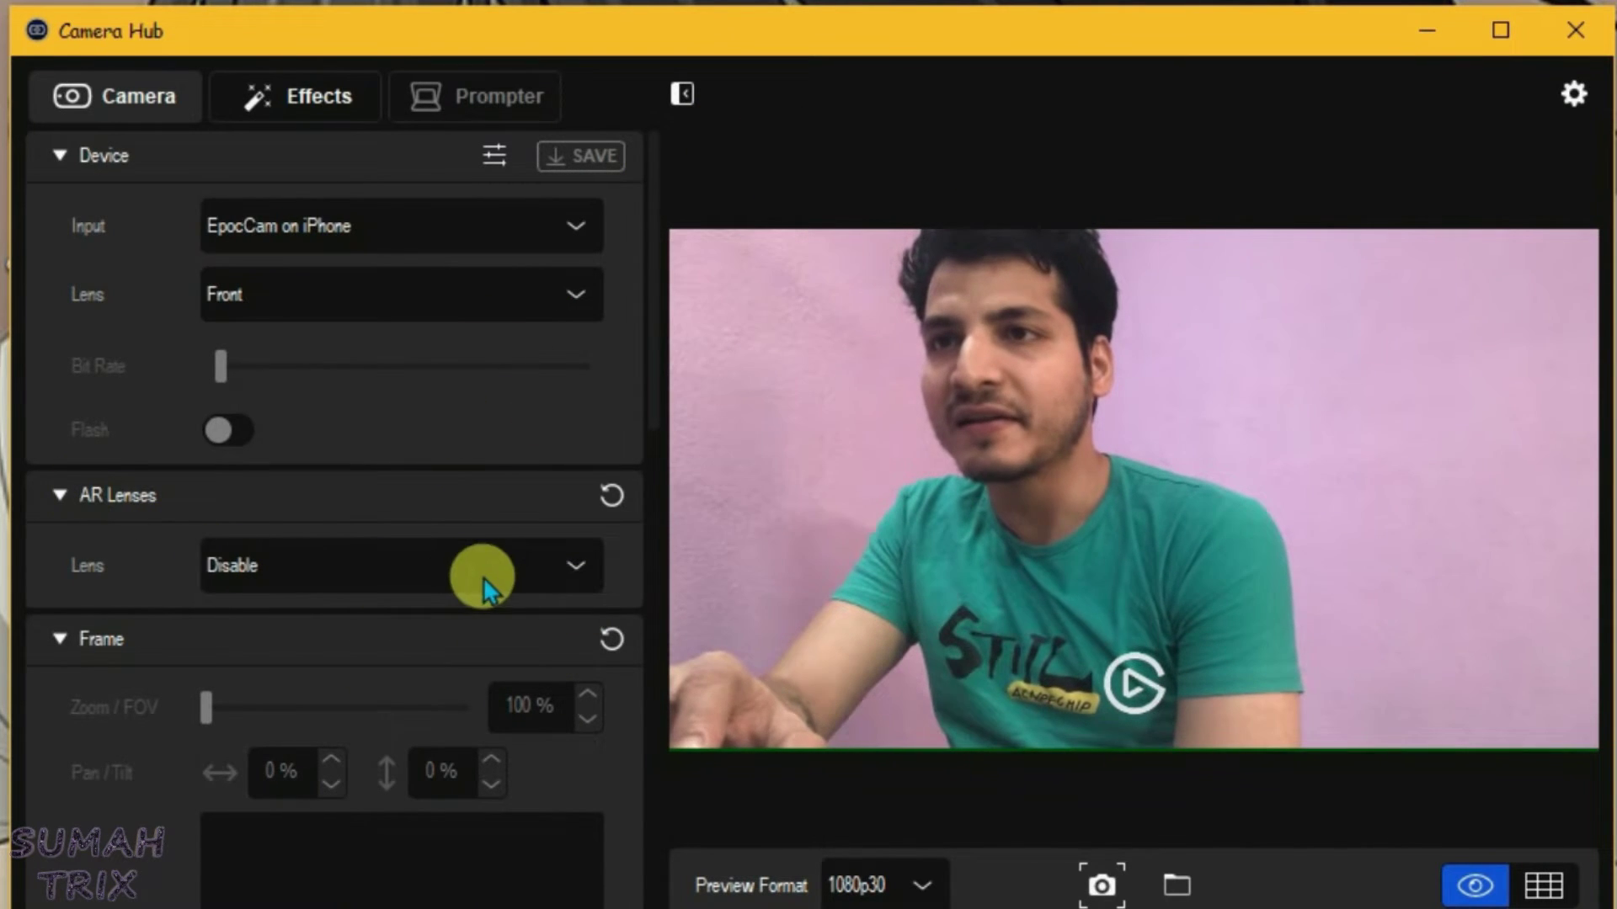
Try the Cyber-Me AR lens on the feed, then switch the lens to Toddler.
click(568, 575)
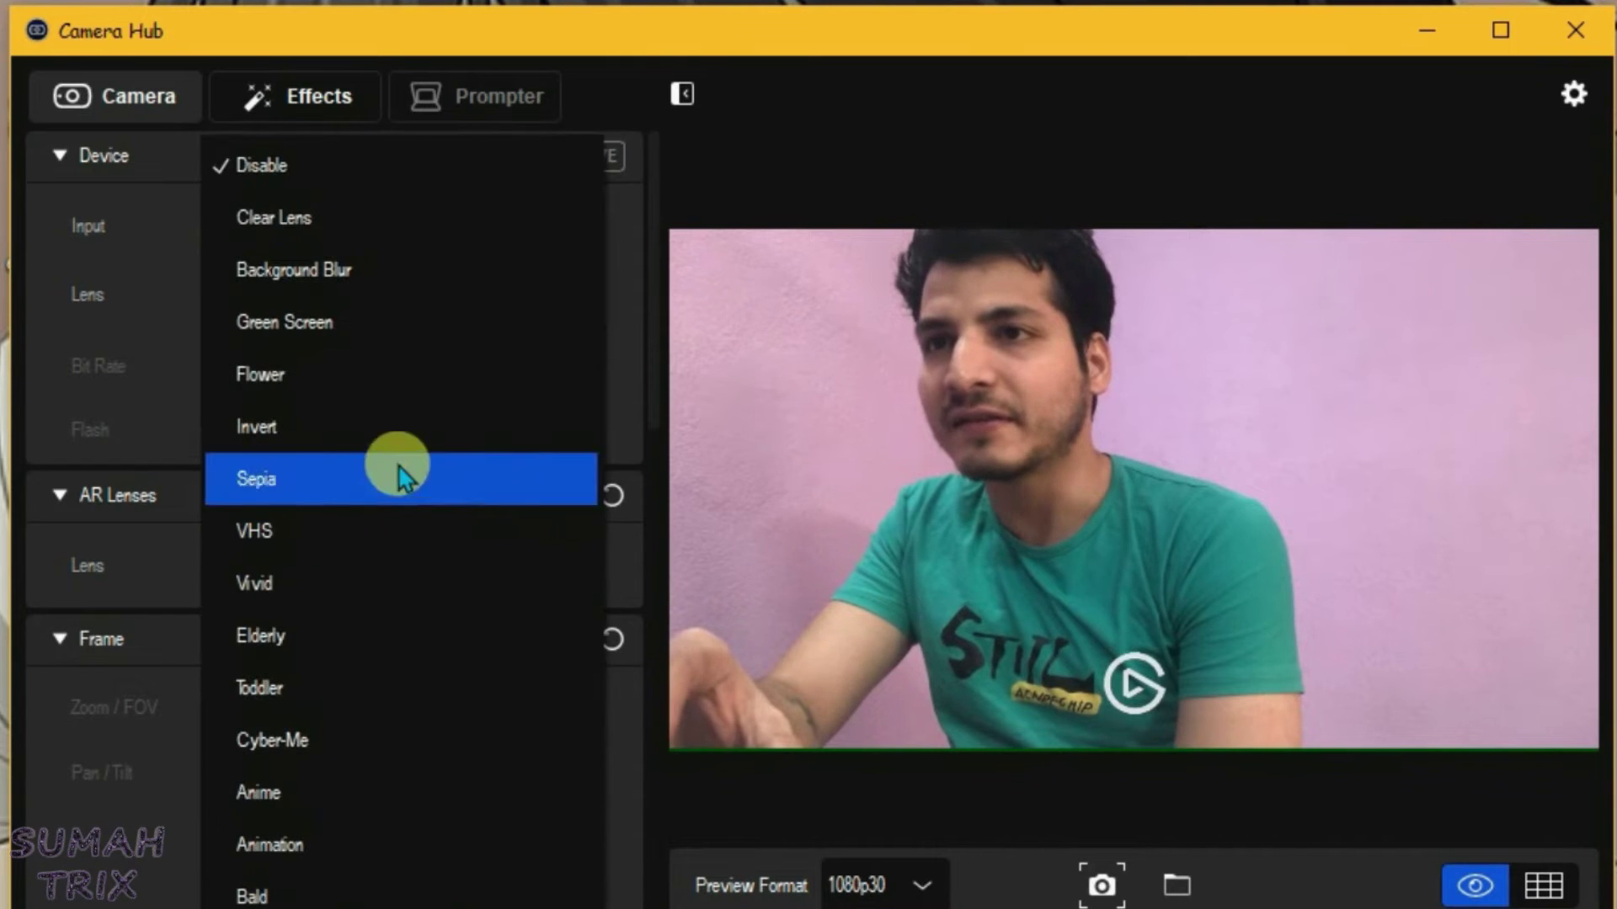
click(292, 747)
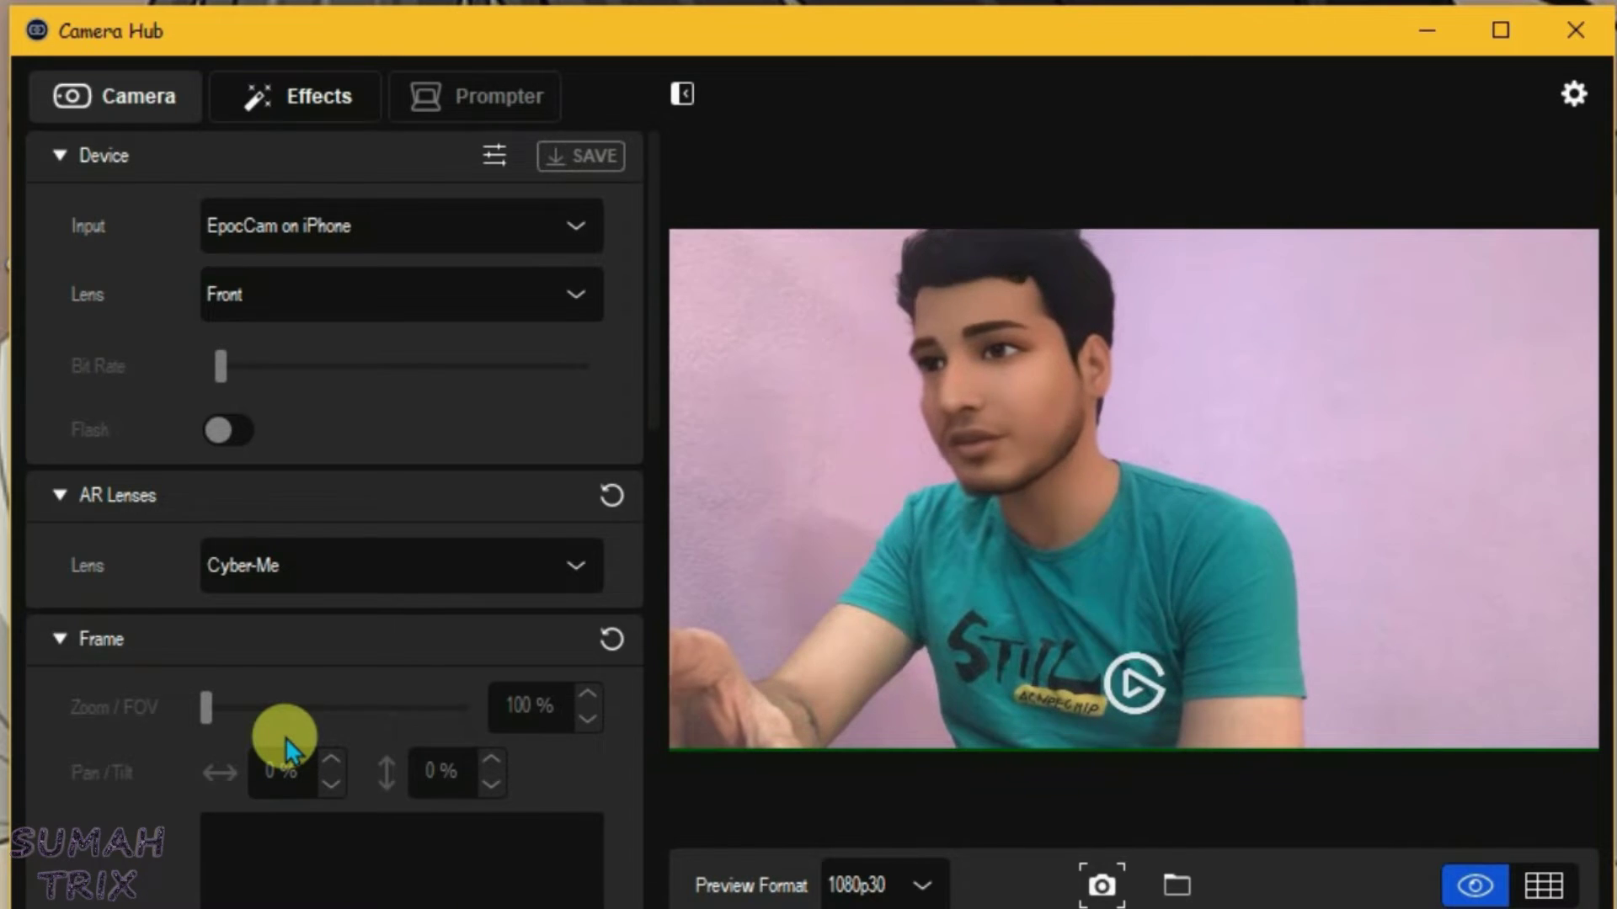
click(575, 557)
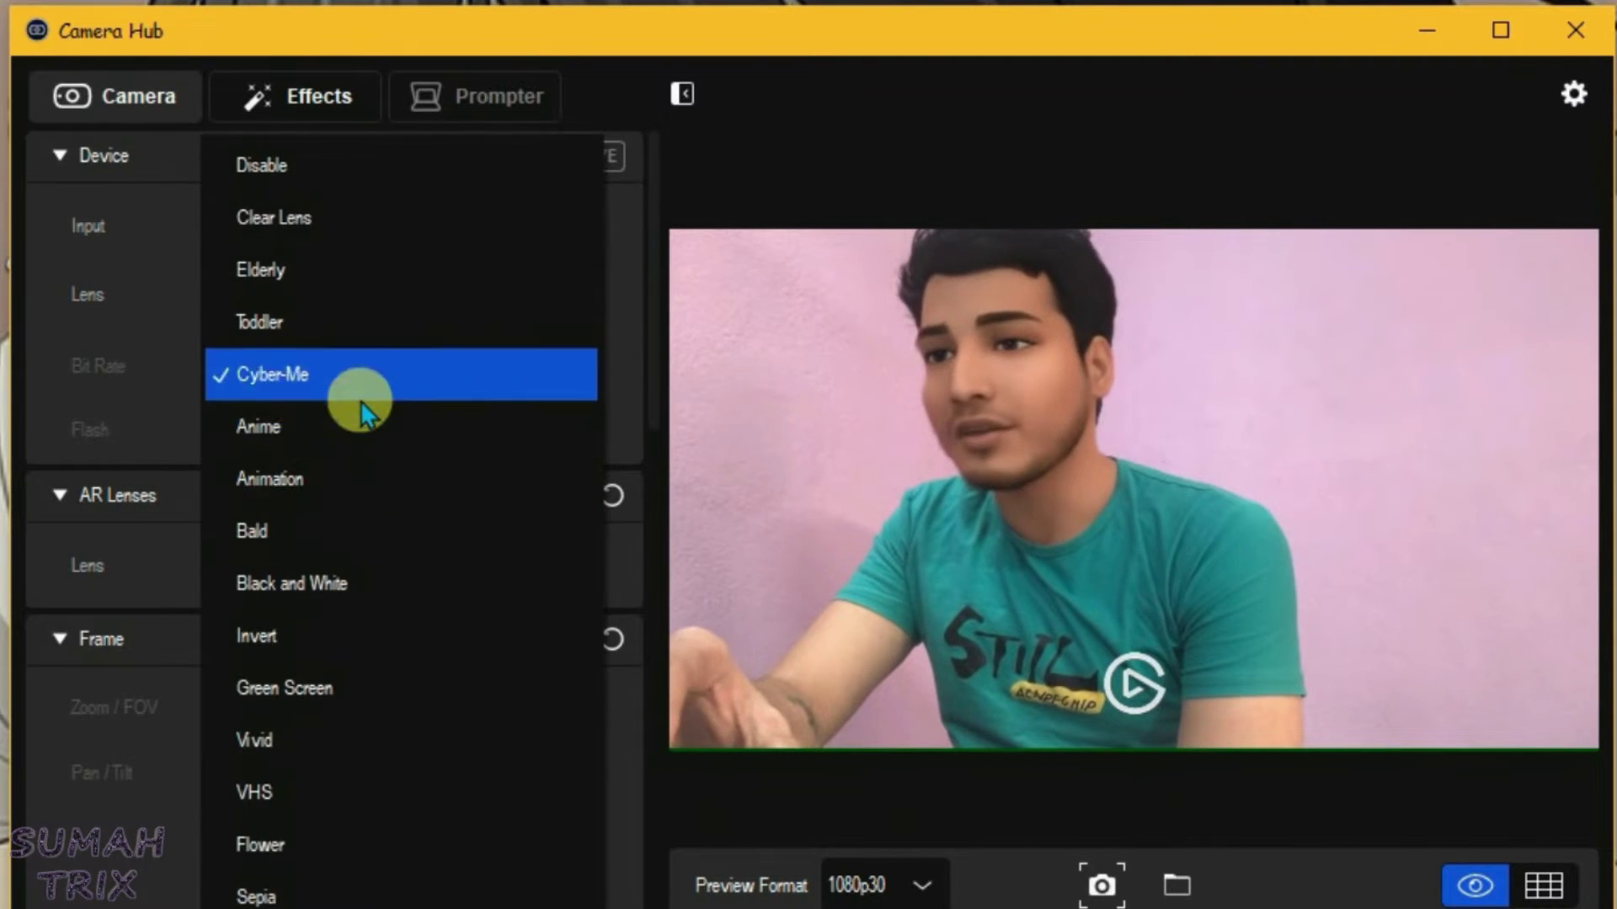
click(309, 429)
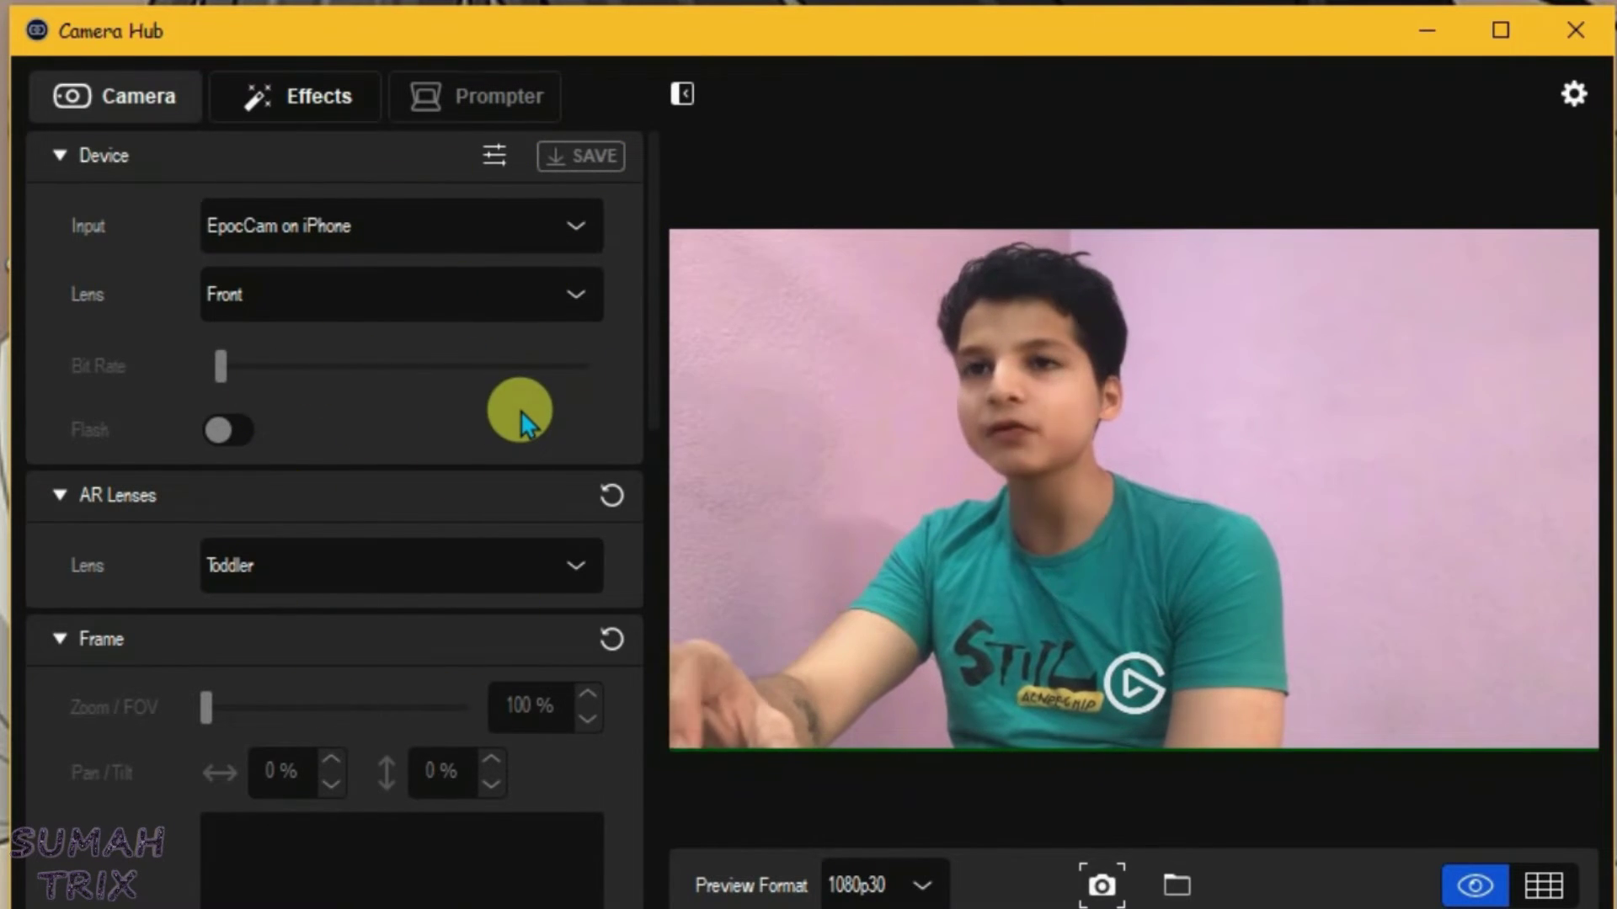
Minimize Camera Hub and launch OBS Studio from its desktop shortcut.
click(1426, 32)
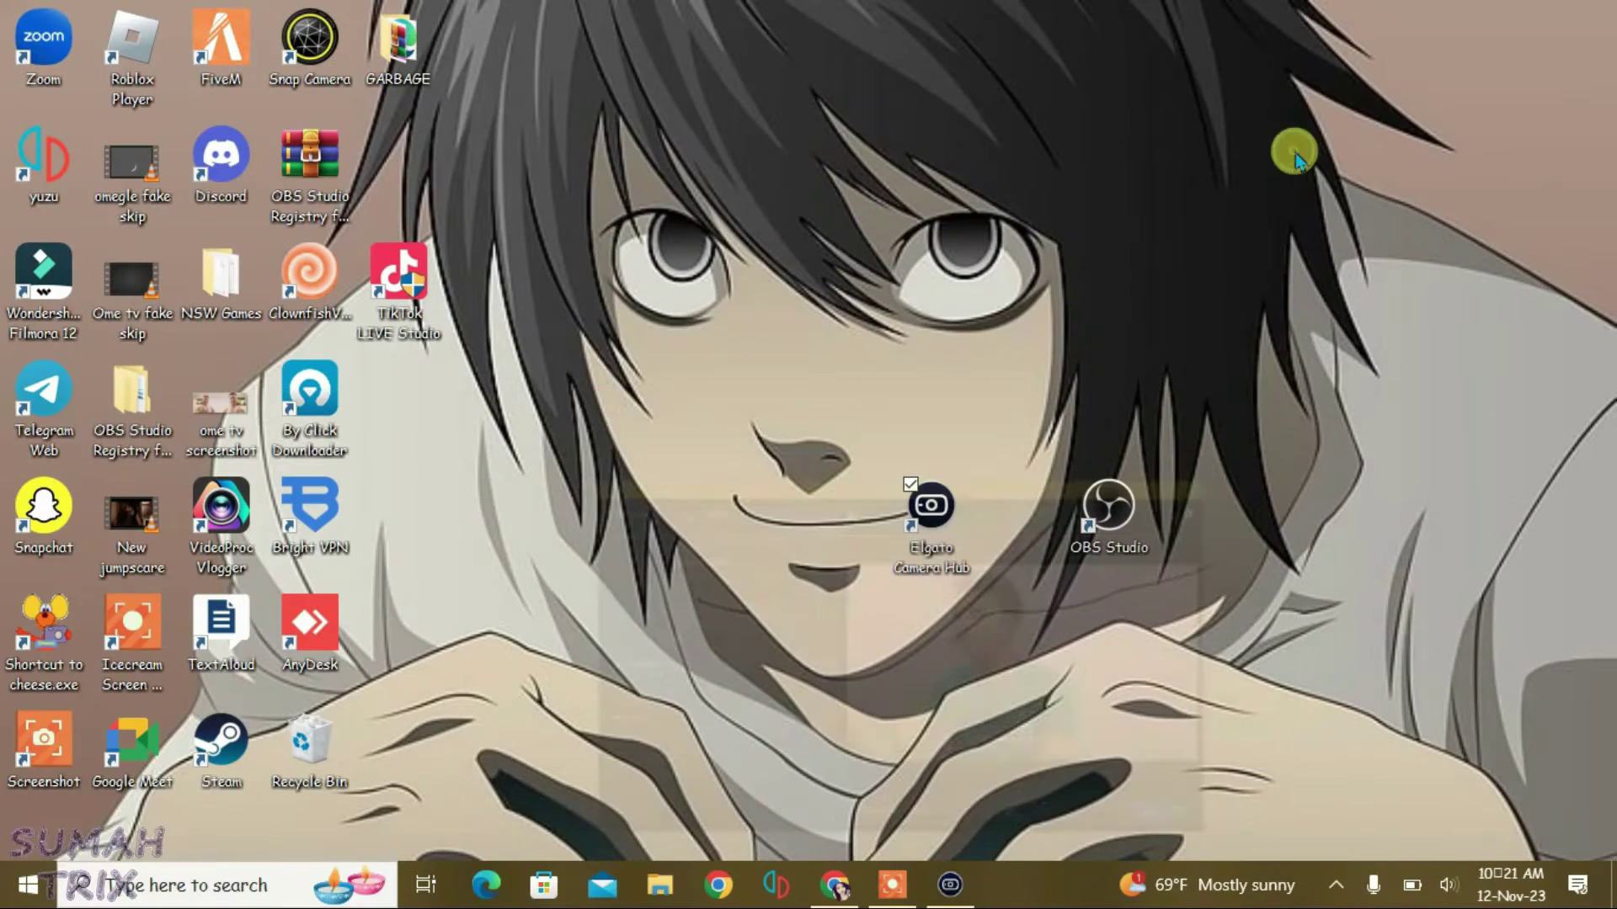
click(1134, 515)
double_click(1136, 516)
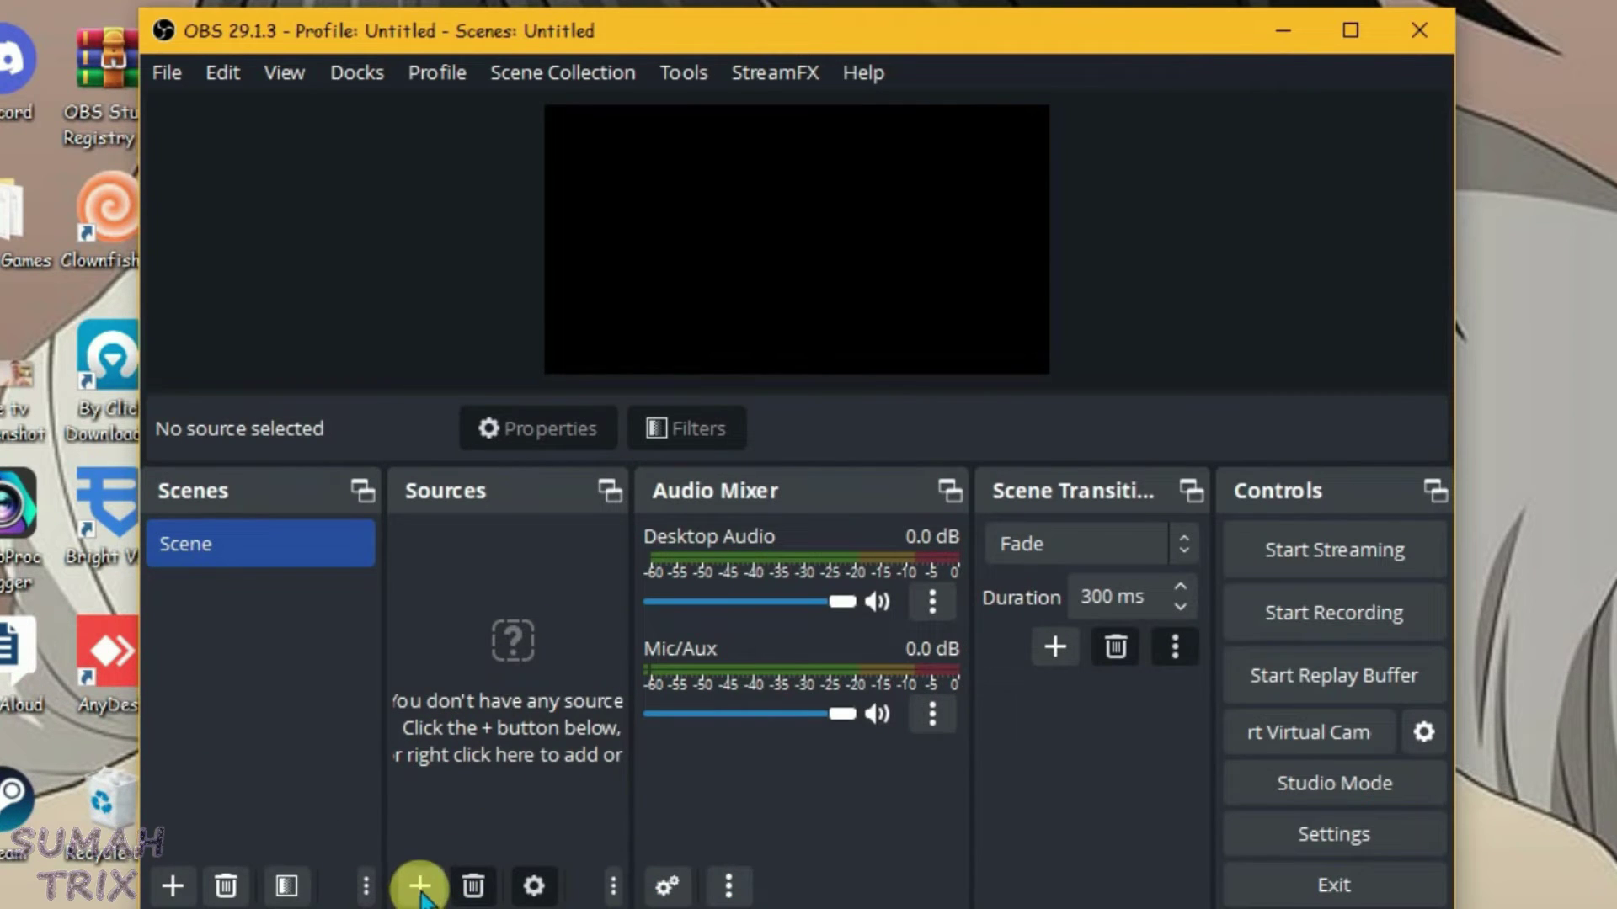
Add a Video Capture Device source set to the Elgato Virtual Camera device.
click(421, 887)
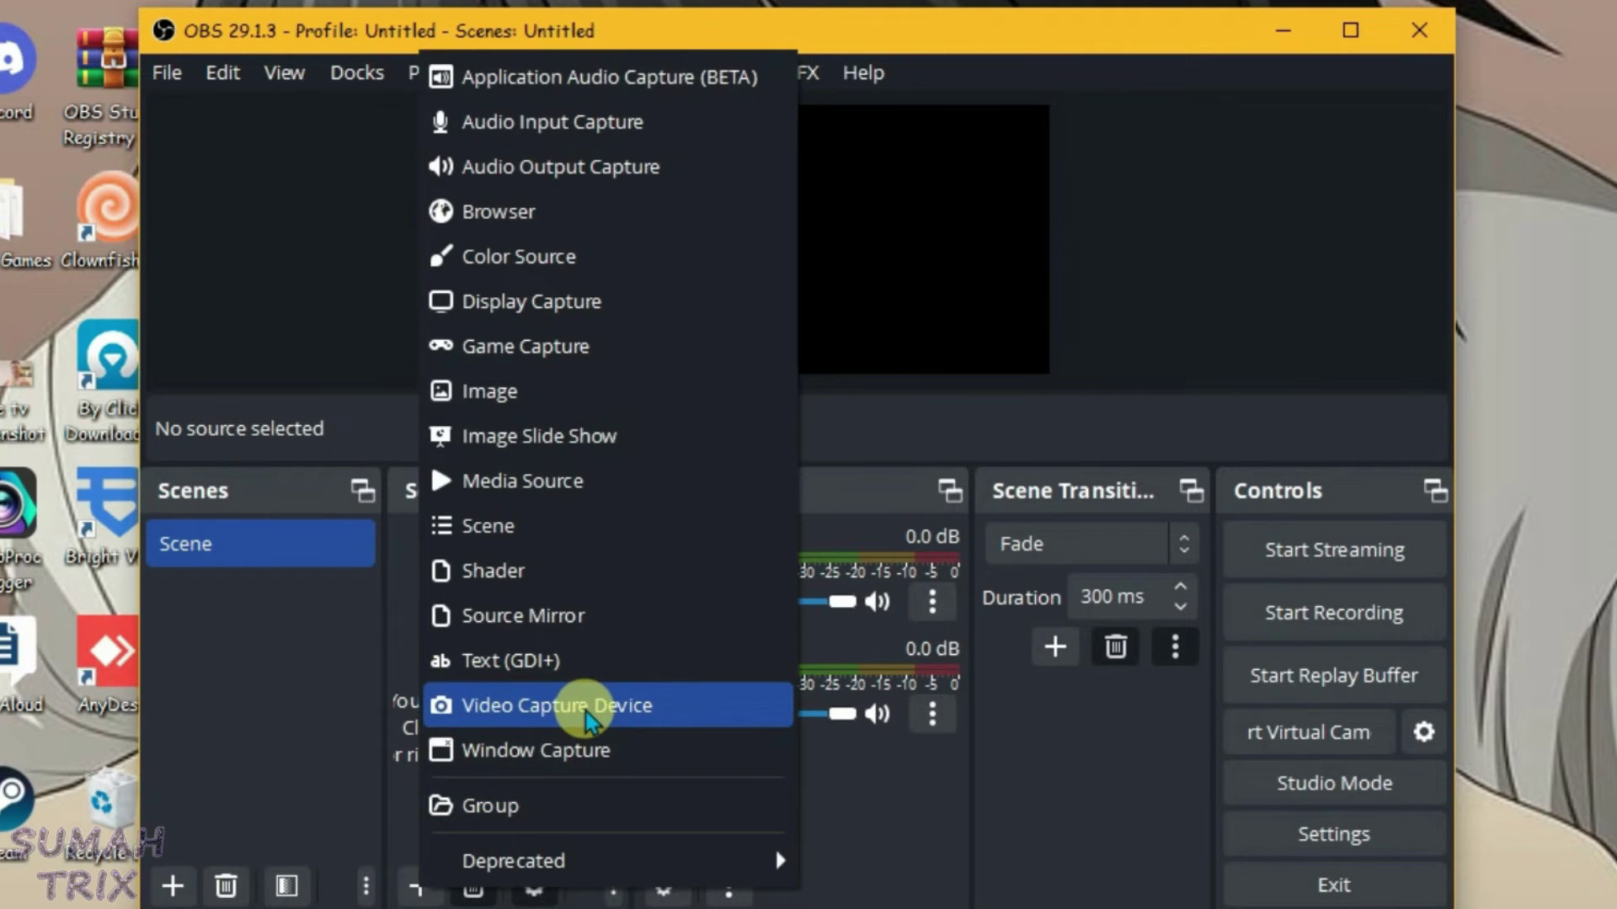
click(585, 710)
key(Return)
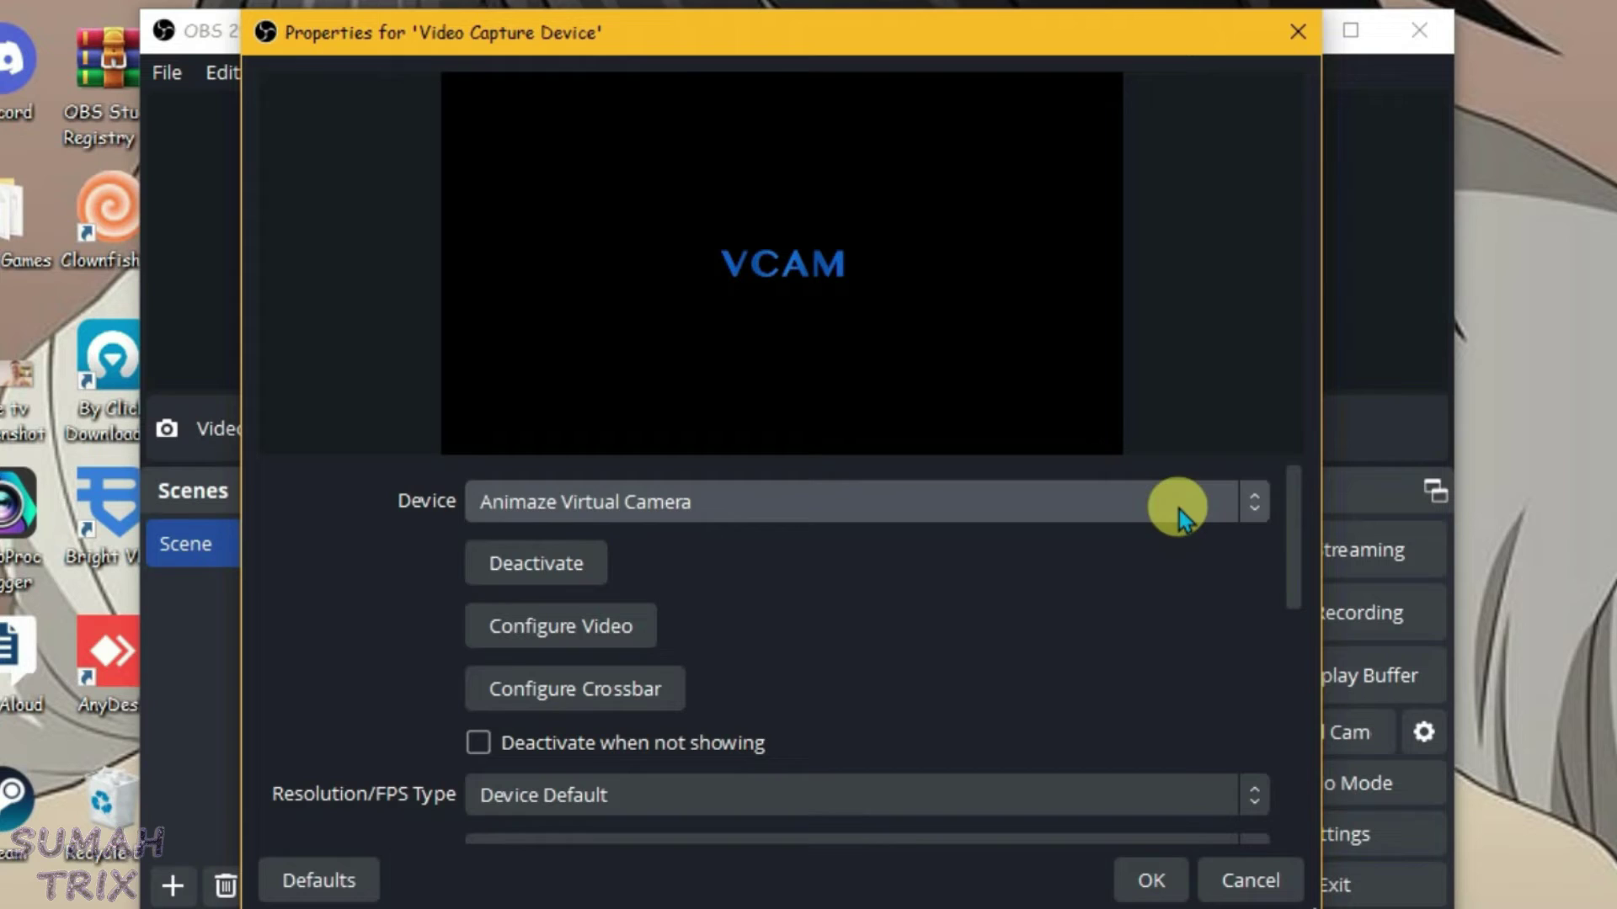
click(1180, 515)
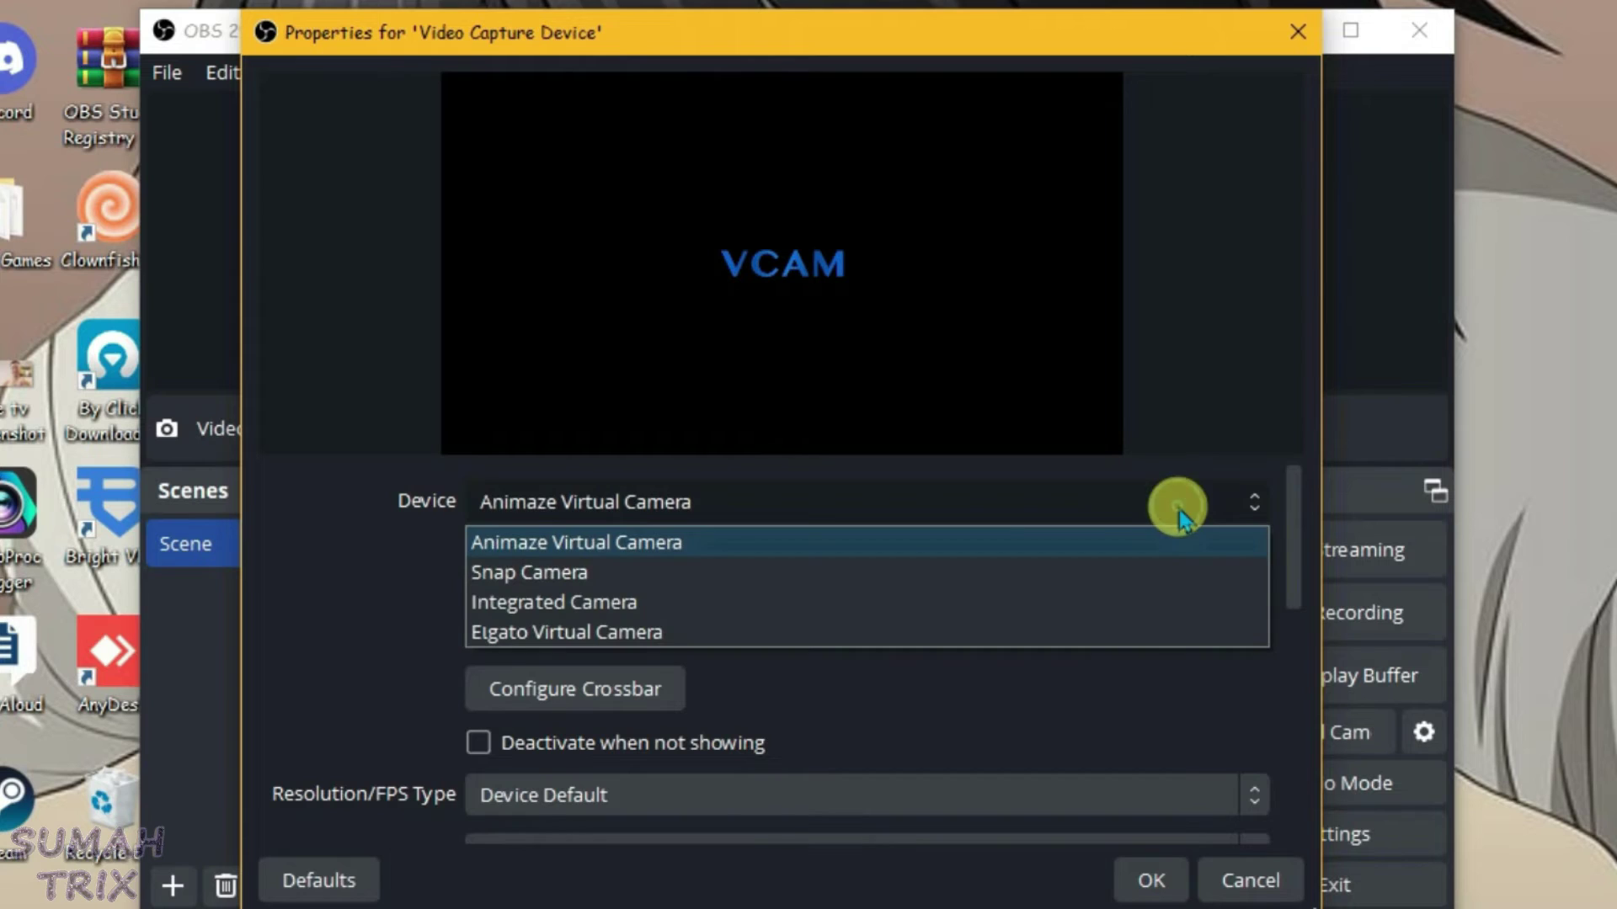
click(551, 632)
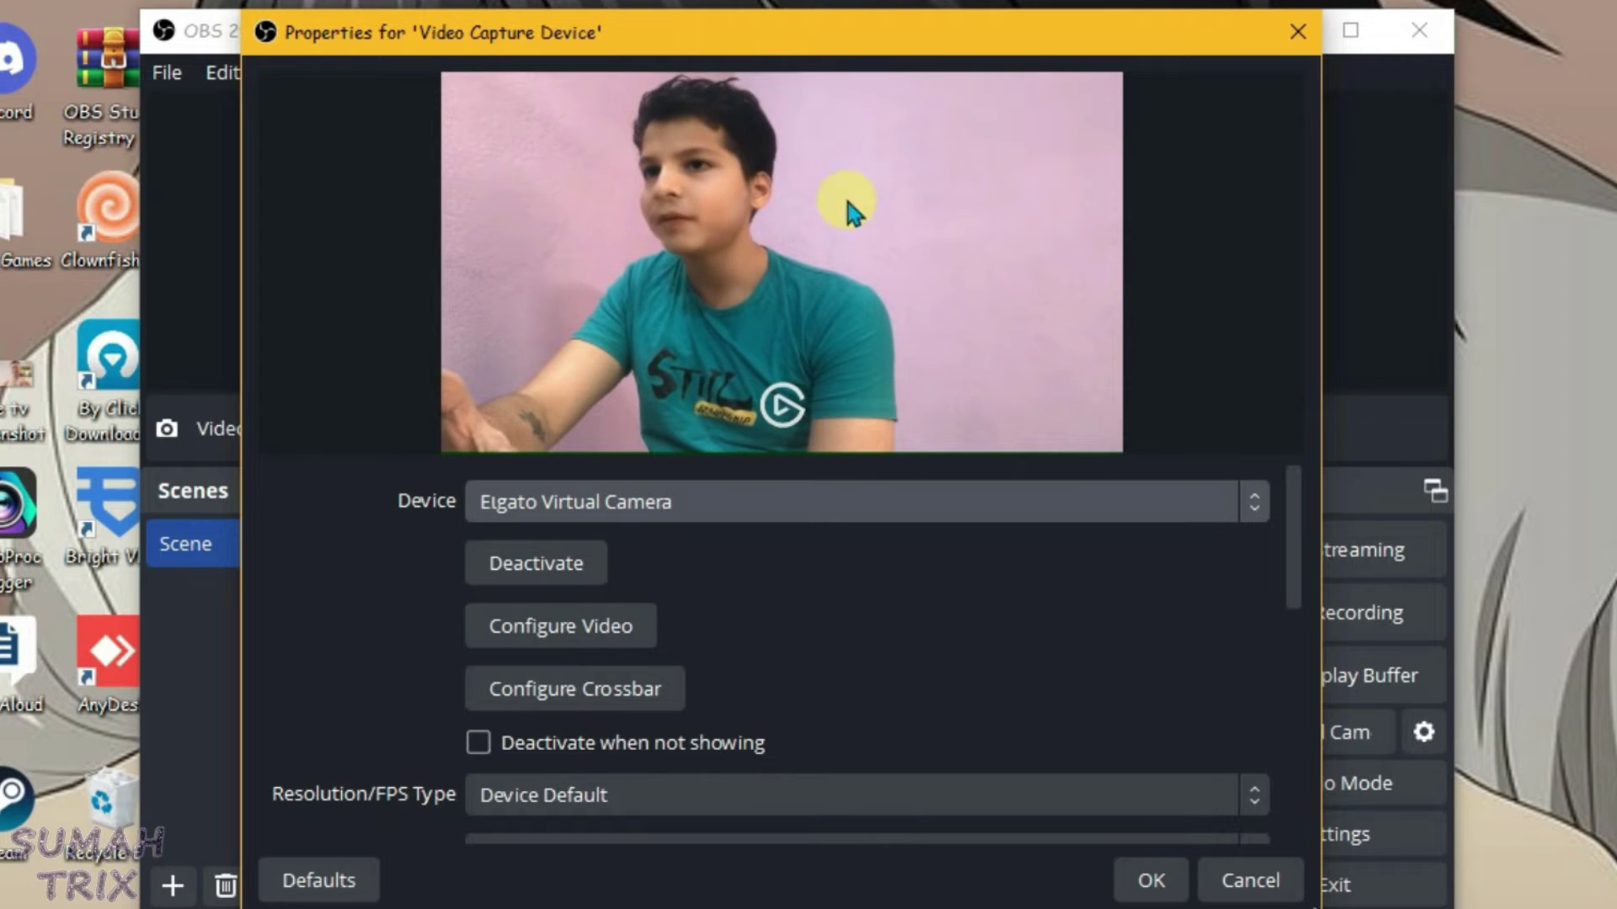
click(1148, 880)
Drag the Elgato camera source's handles until its picture covers the canvas.
drag(896, 303, 1047, 368)
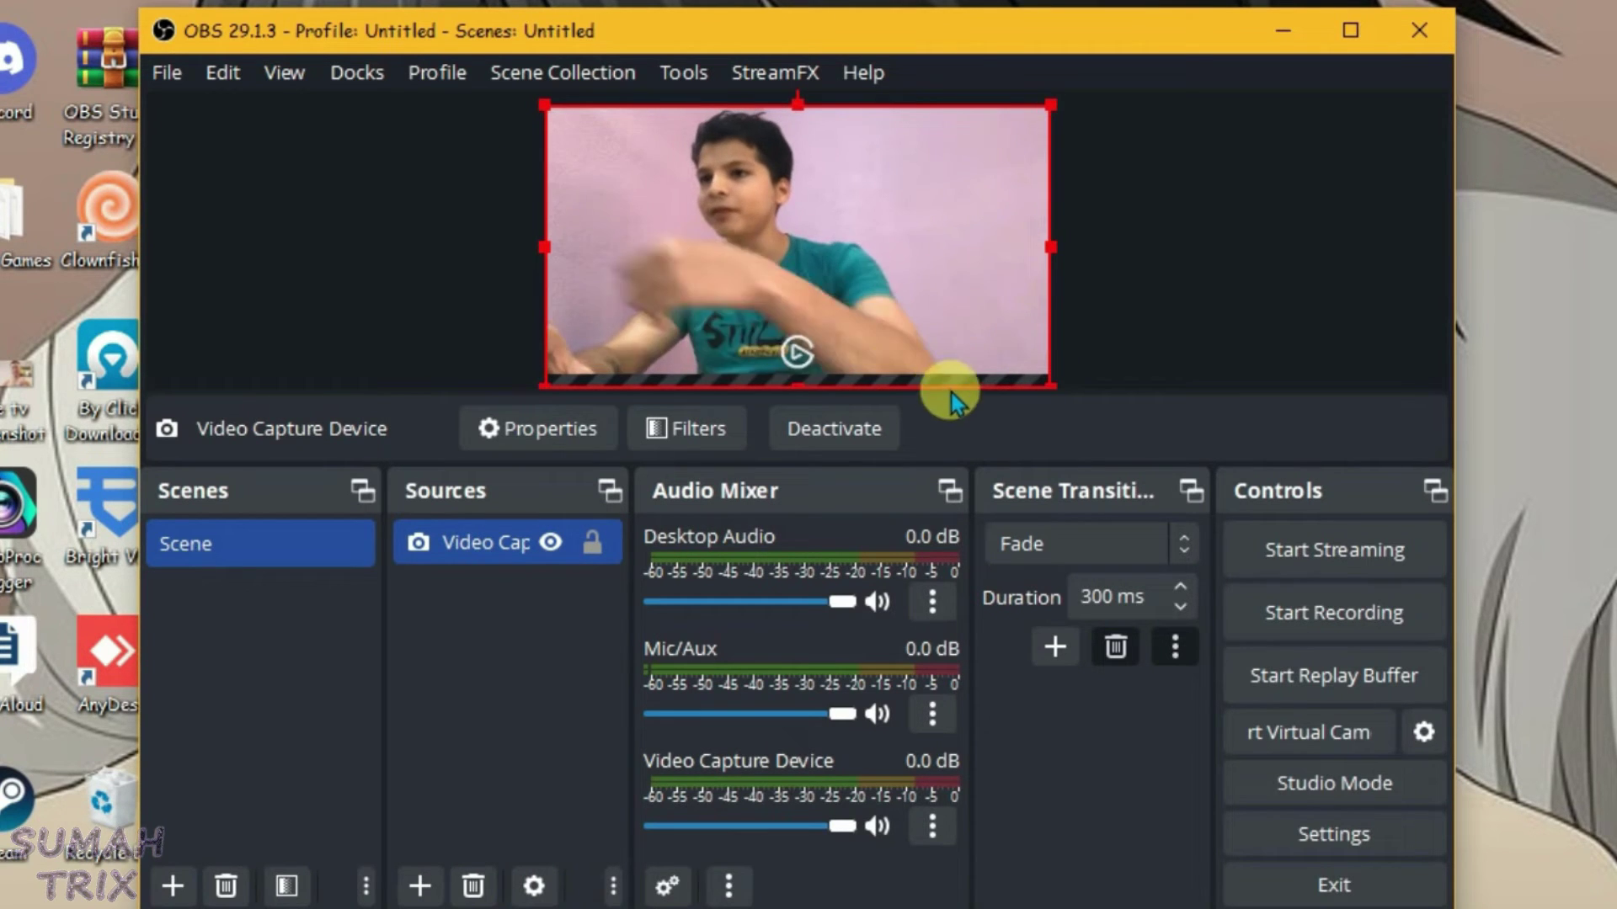
click(1142, 296)
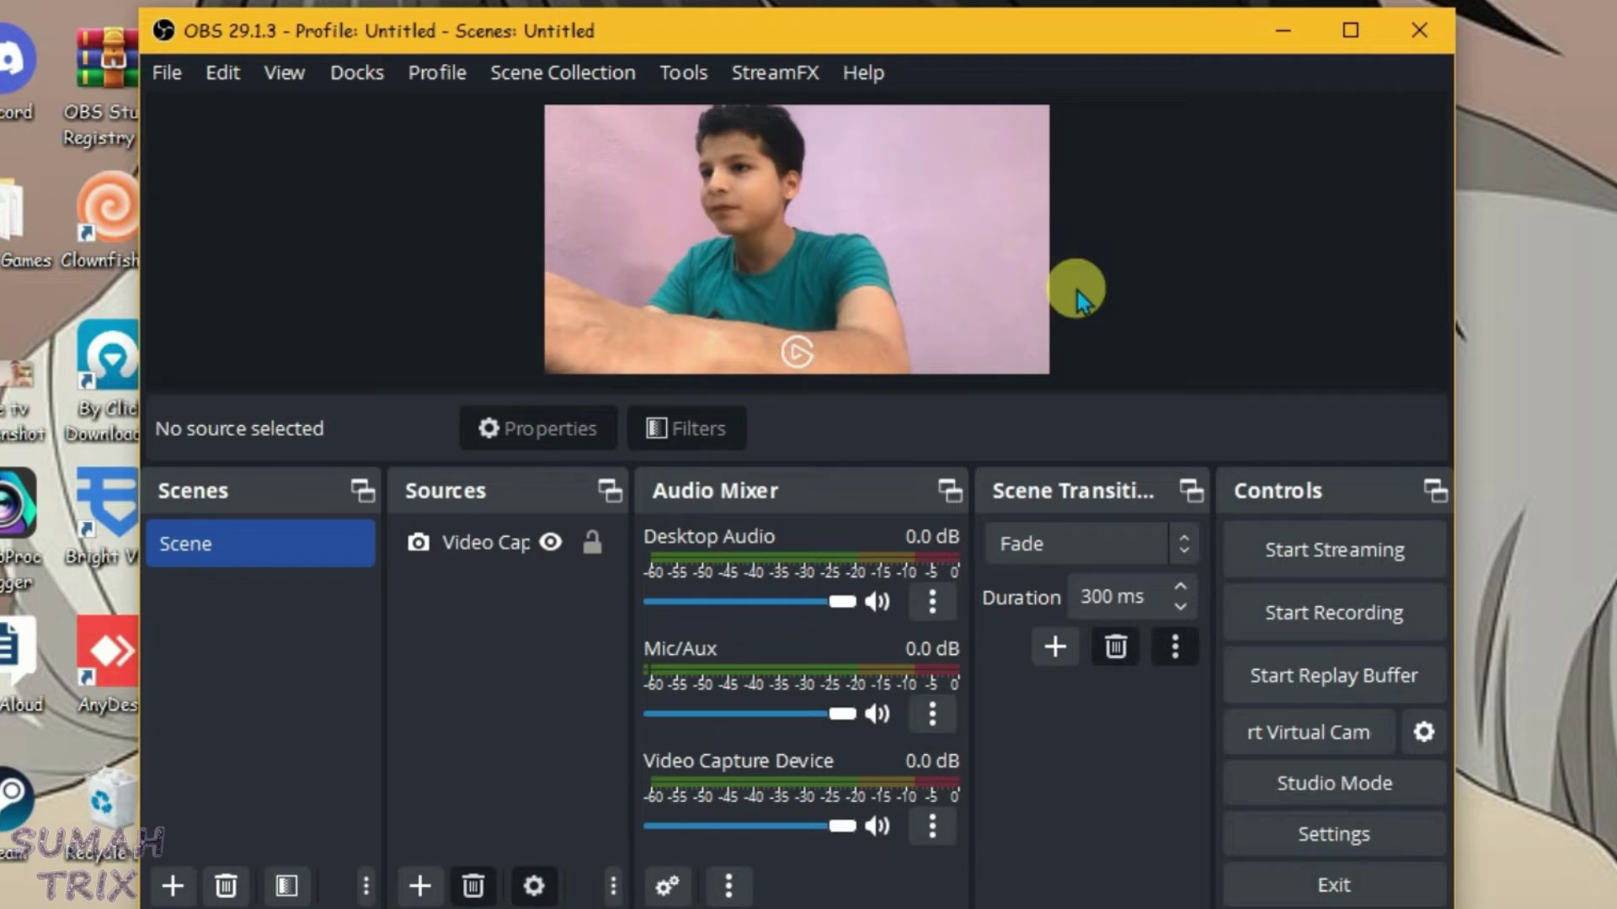
click(846, 297)
drag(1042, 379, 1123, 430)
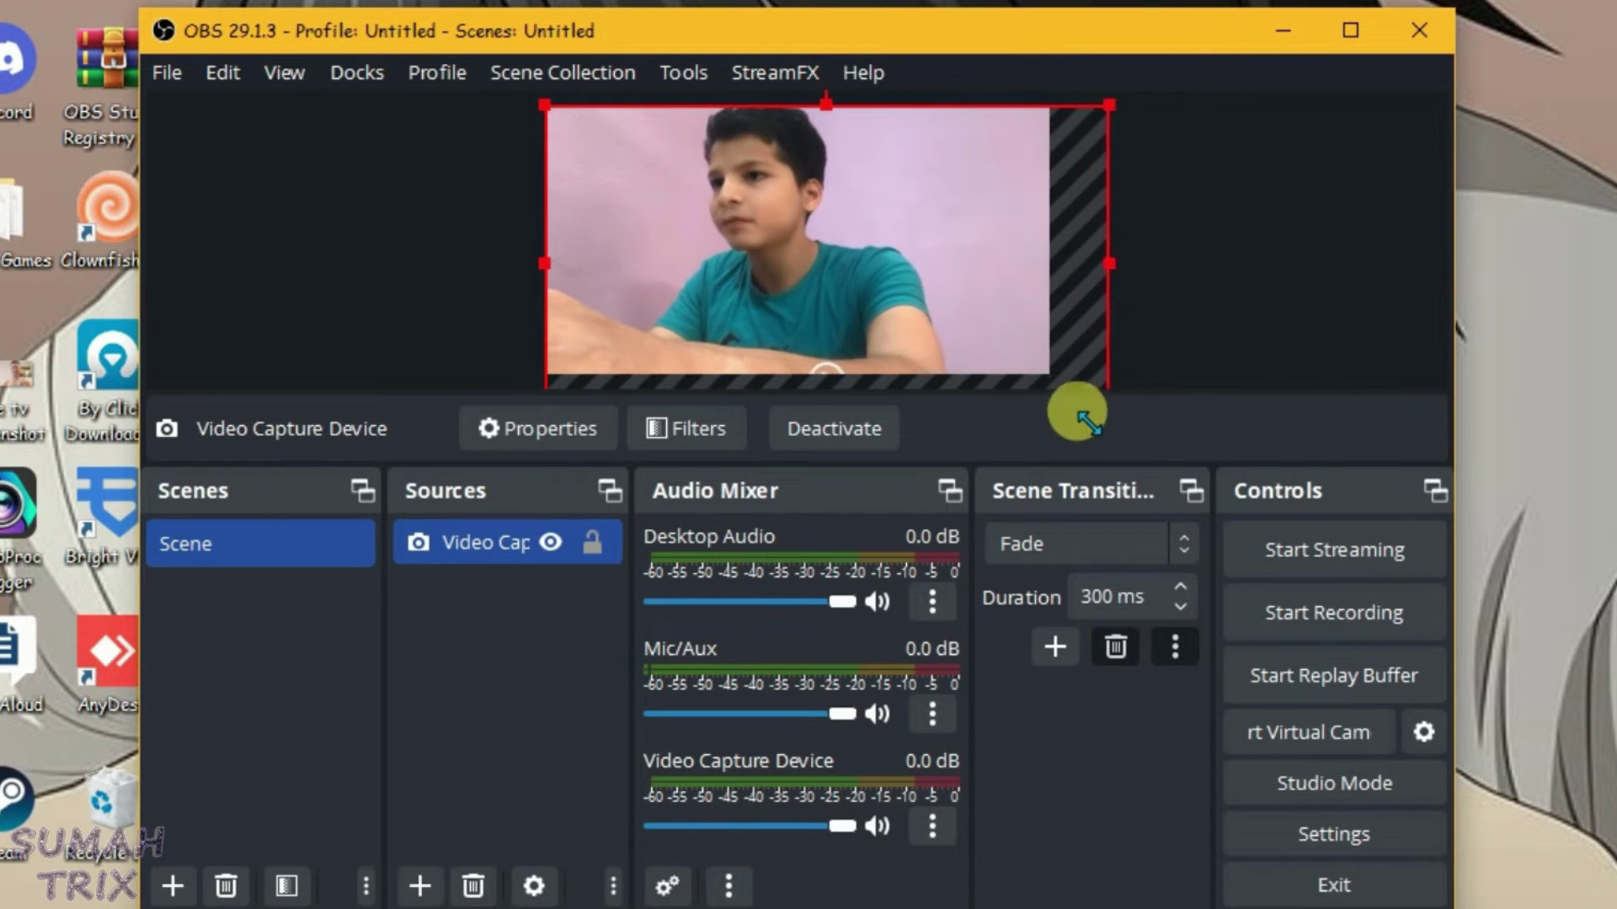
mouse_move(839, 292)
mouse_down()
mouse_move(867, 281)
mouse_move(838, 280)
mouse_up()
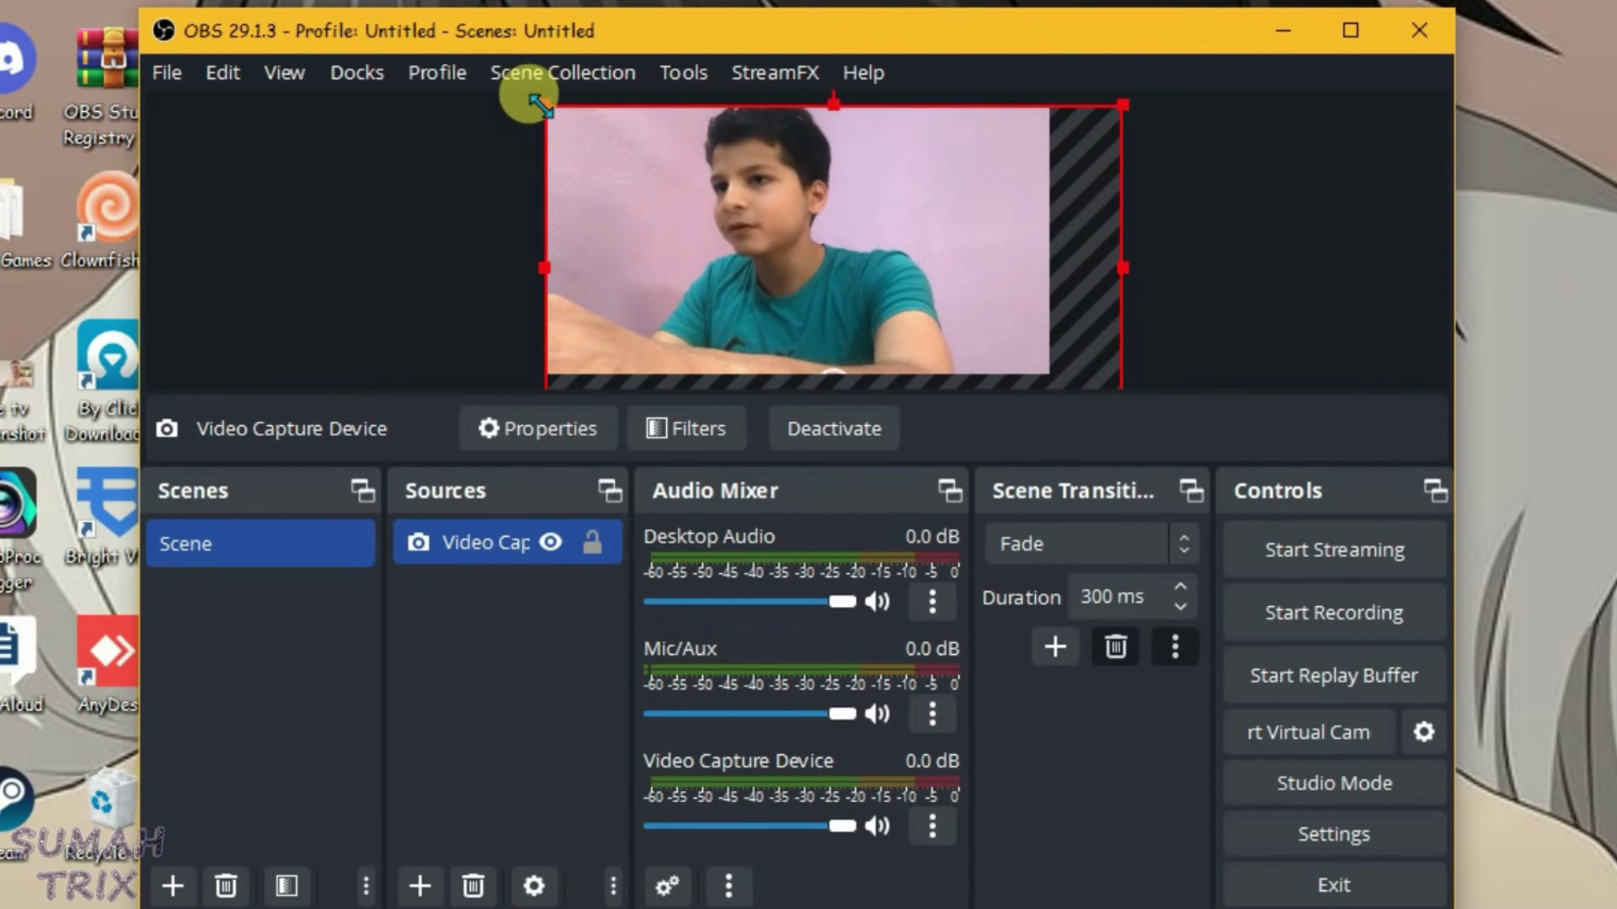
drag(537, 104, 694, 213)
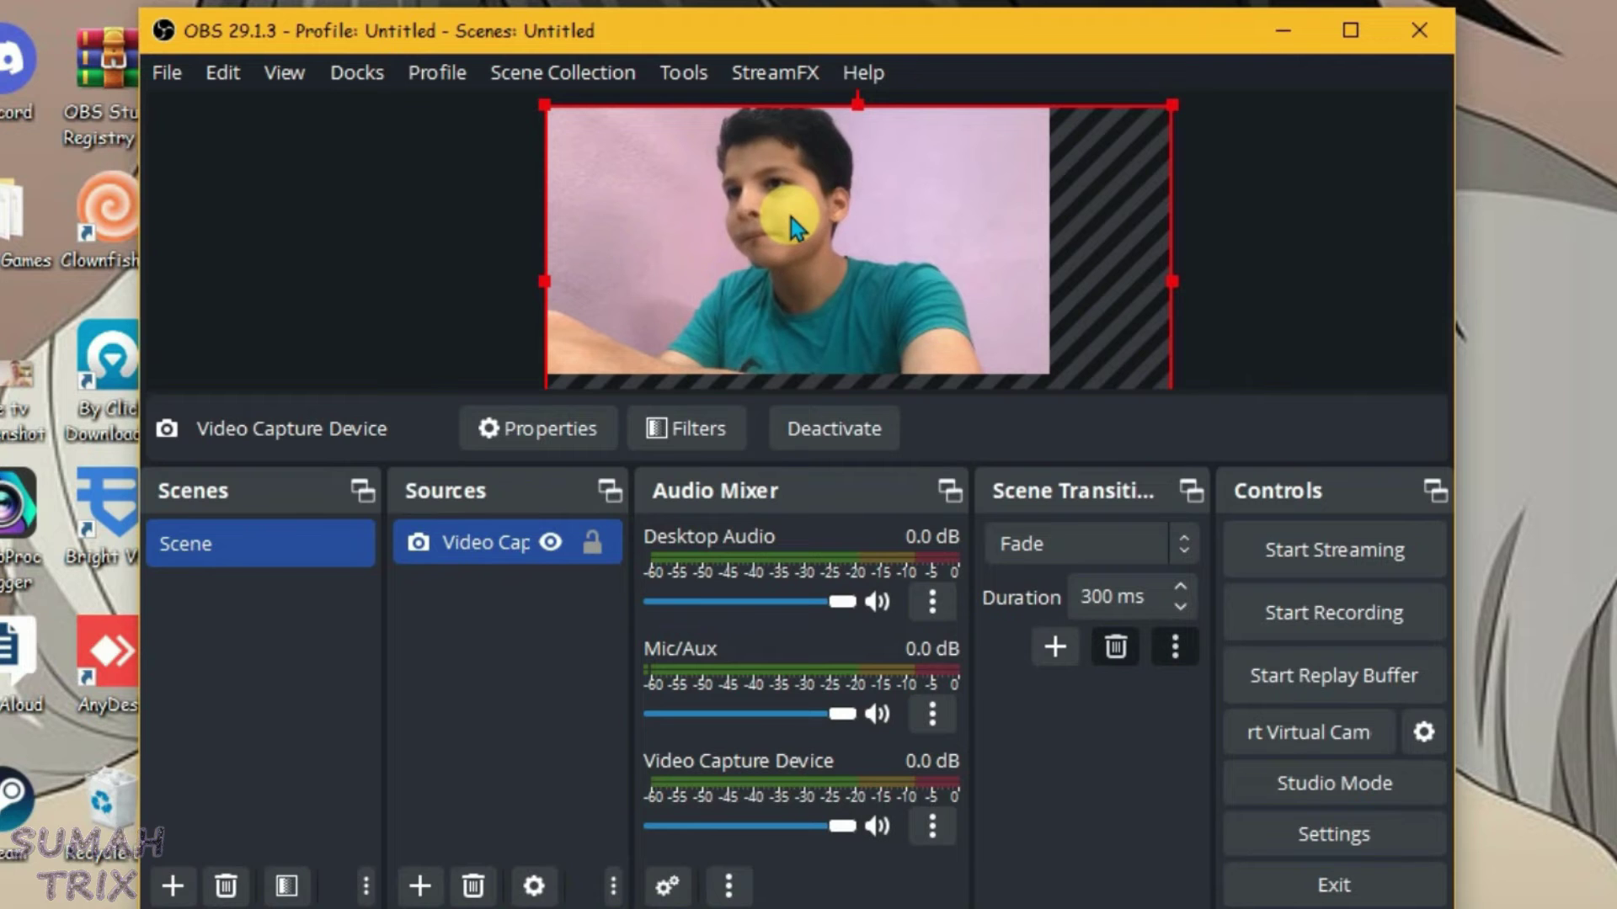
click(981, 401)
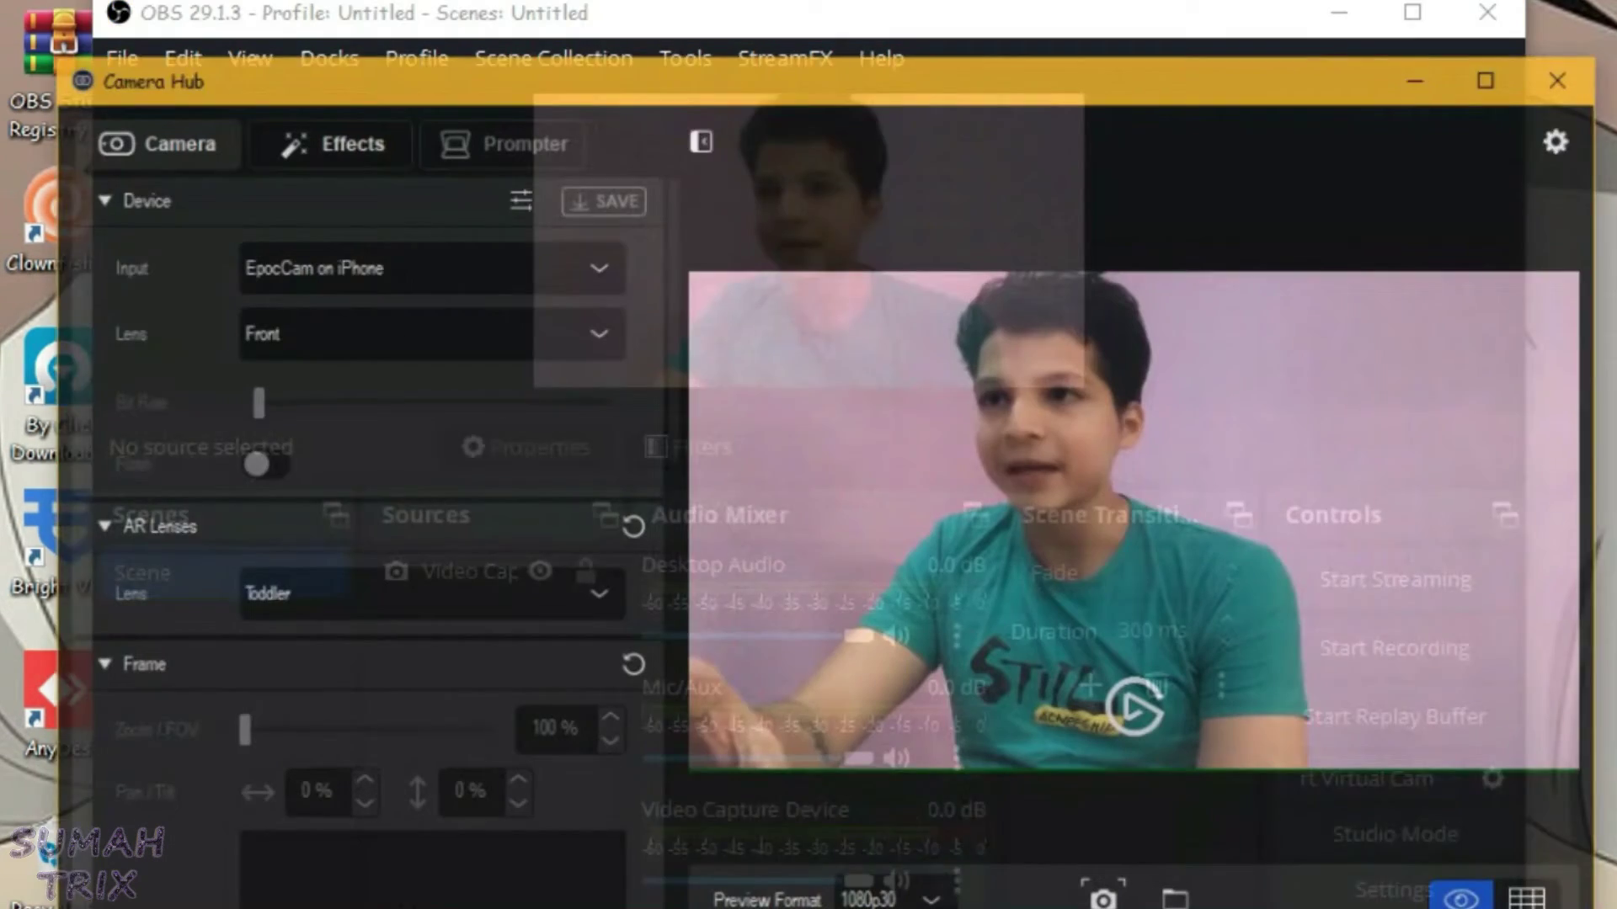
Set the Camera Hub AR lens to Anime, then Animation, checking each in OBS.
click(531, 556)
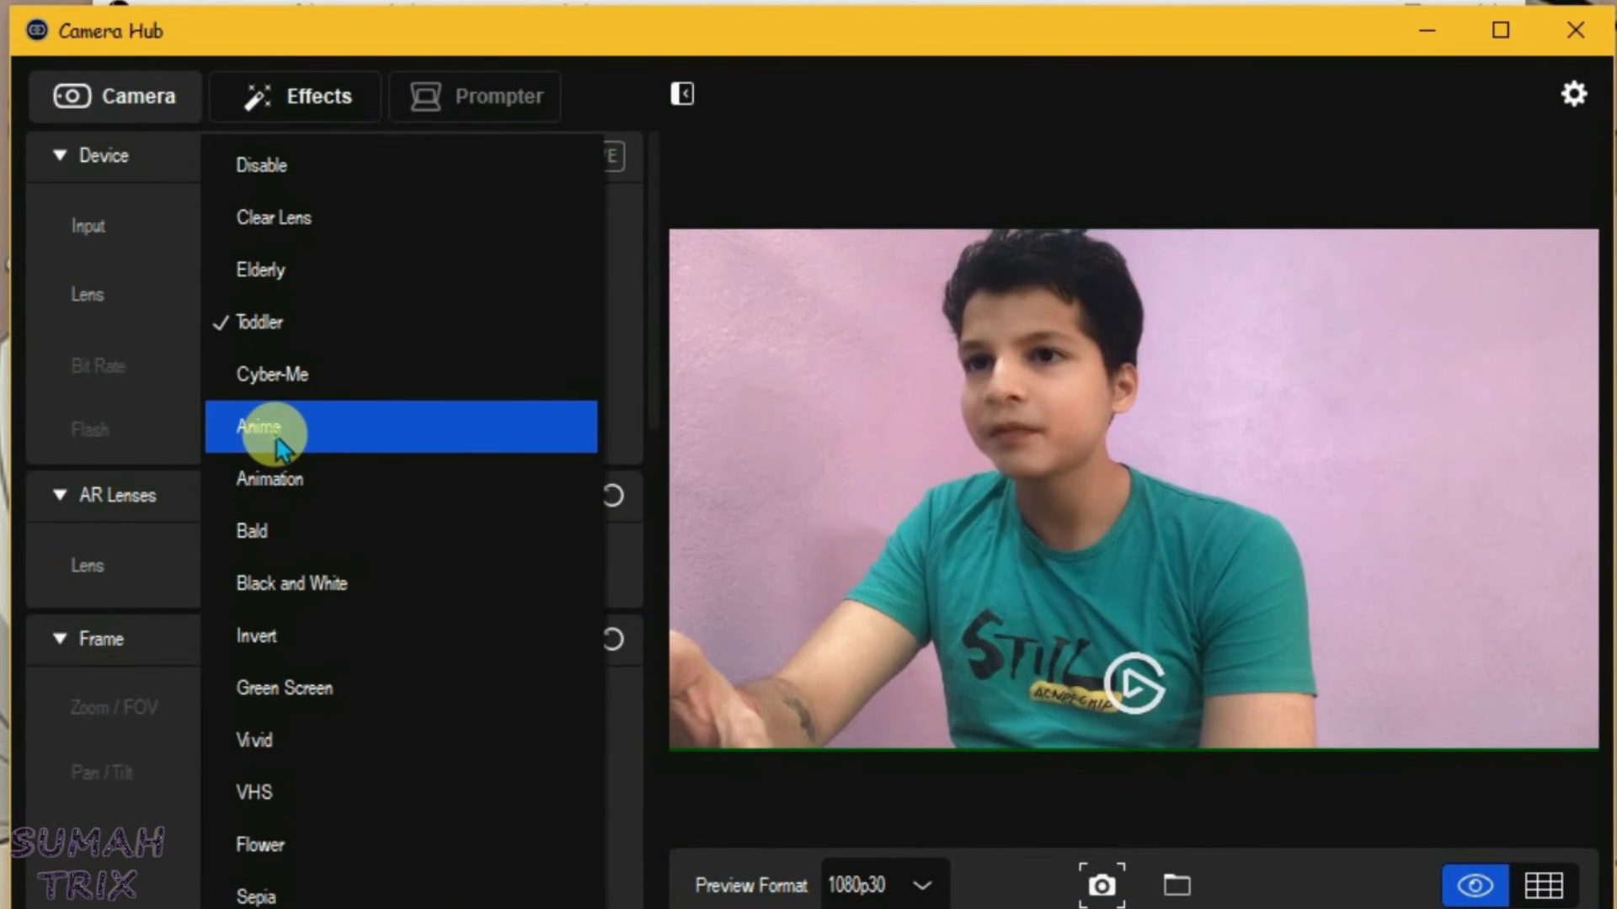
click(276, 430)
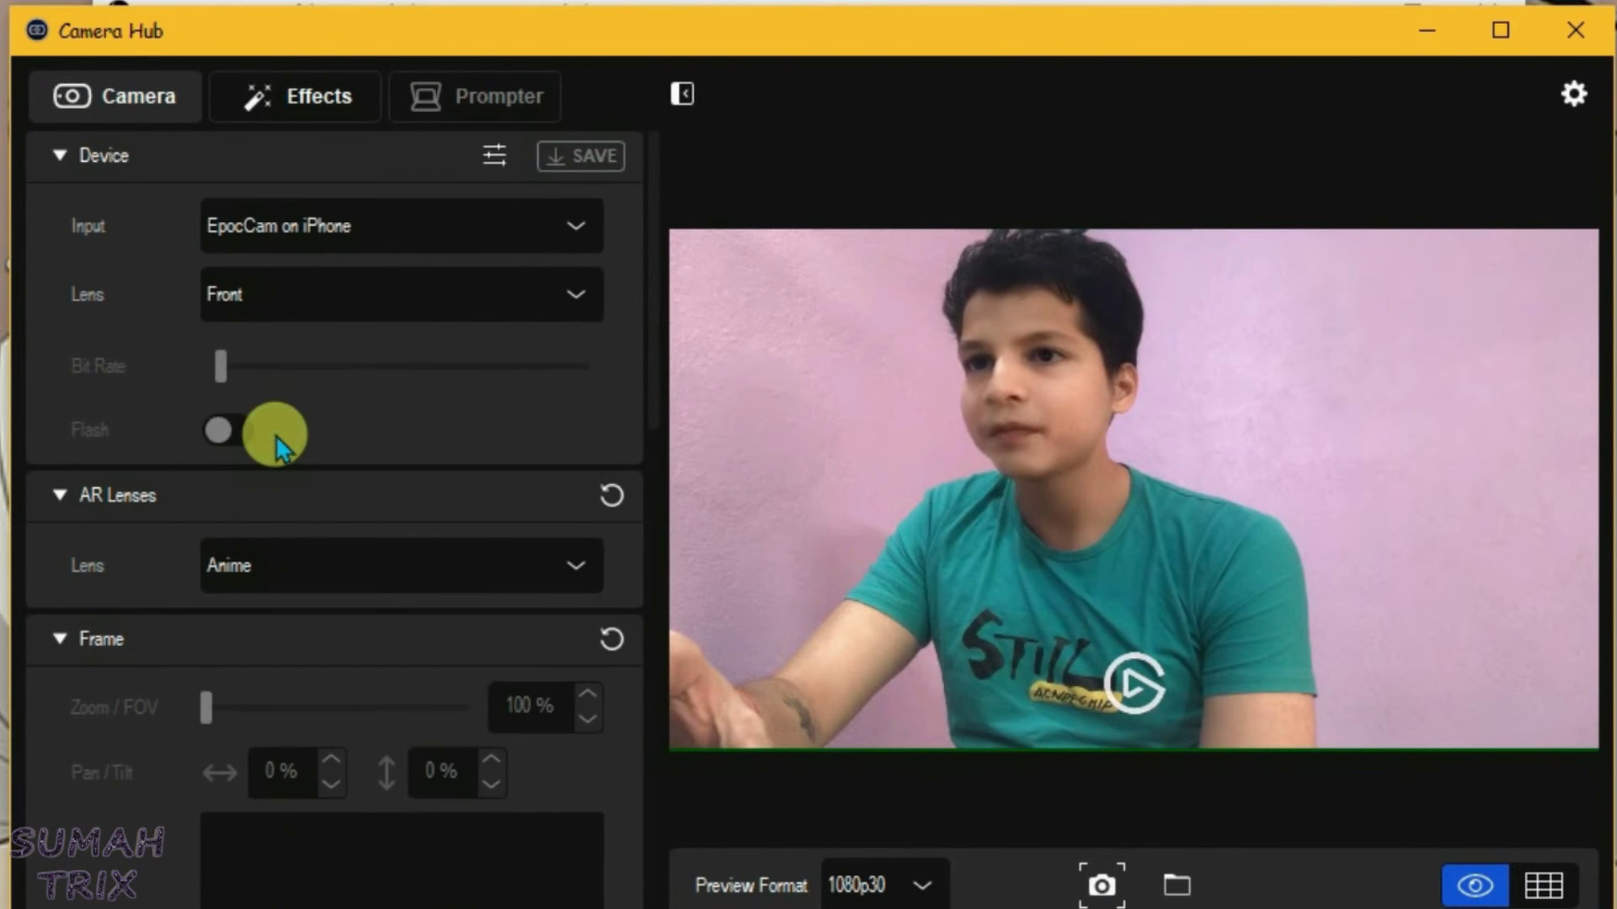
click(1298, 144)
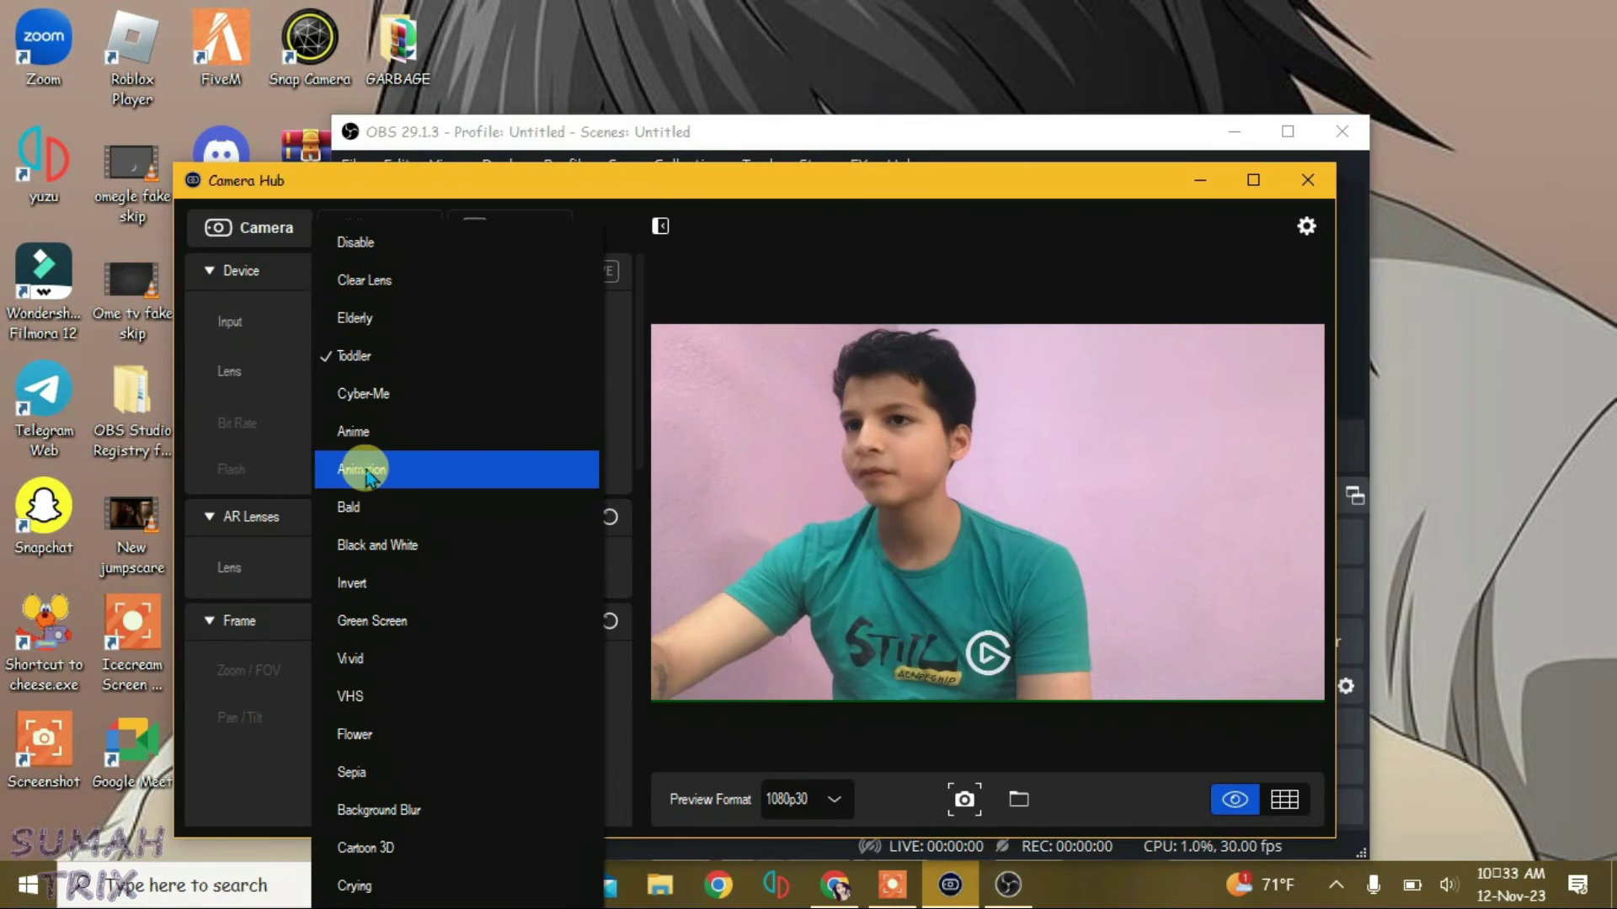
mouse_move(950, 886)
click(366, 470)
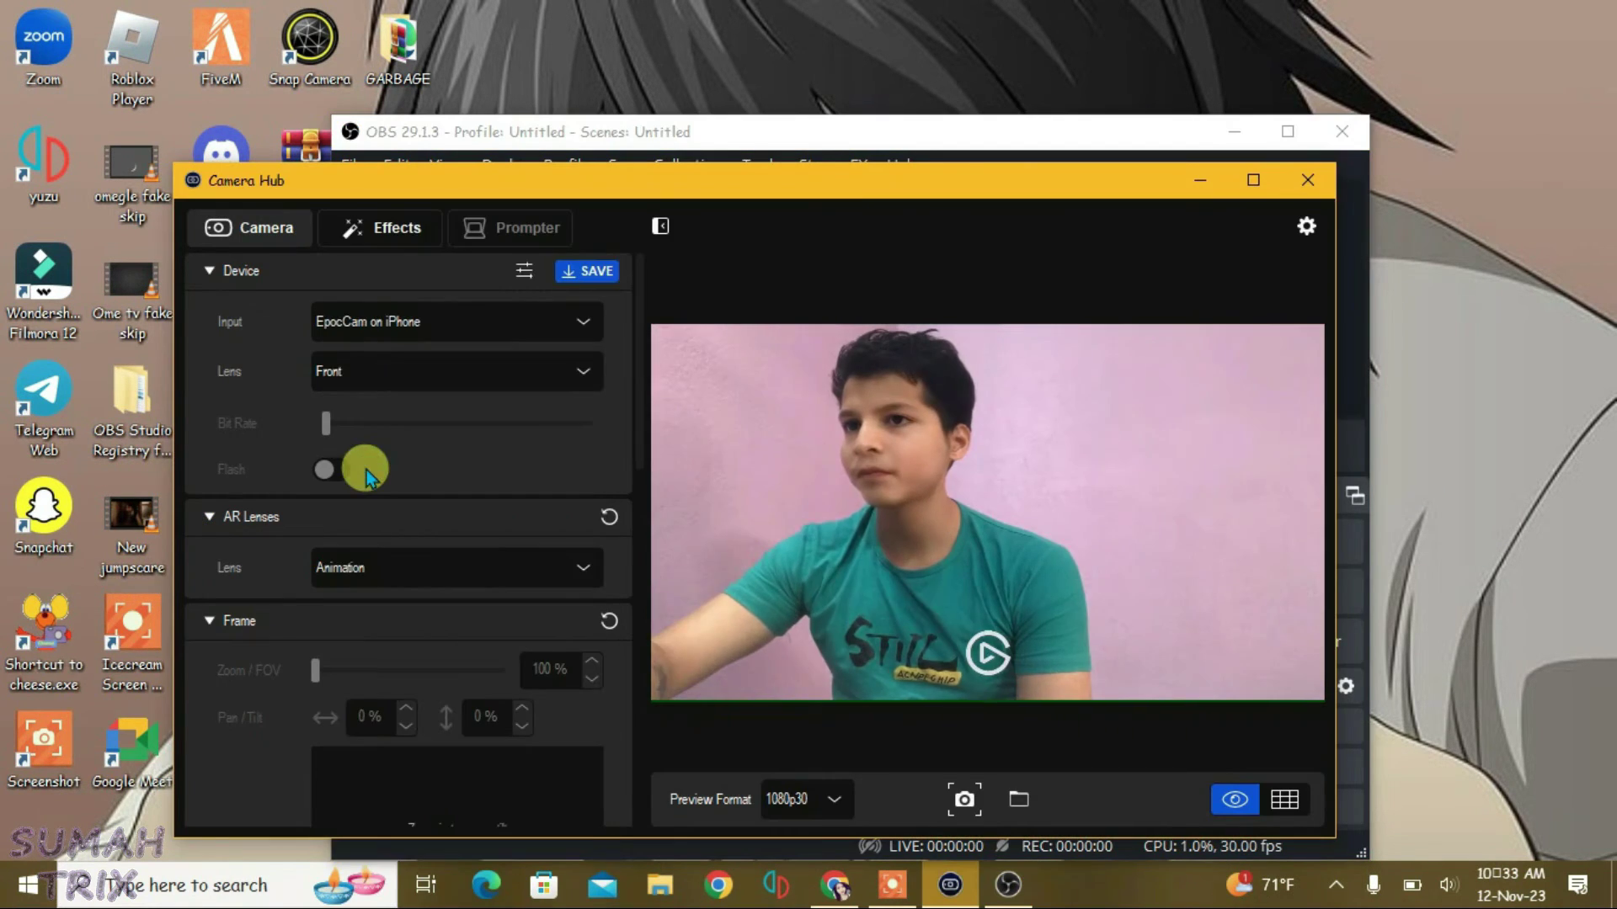
click(1006, 885)
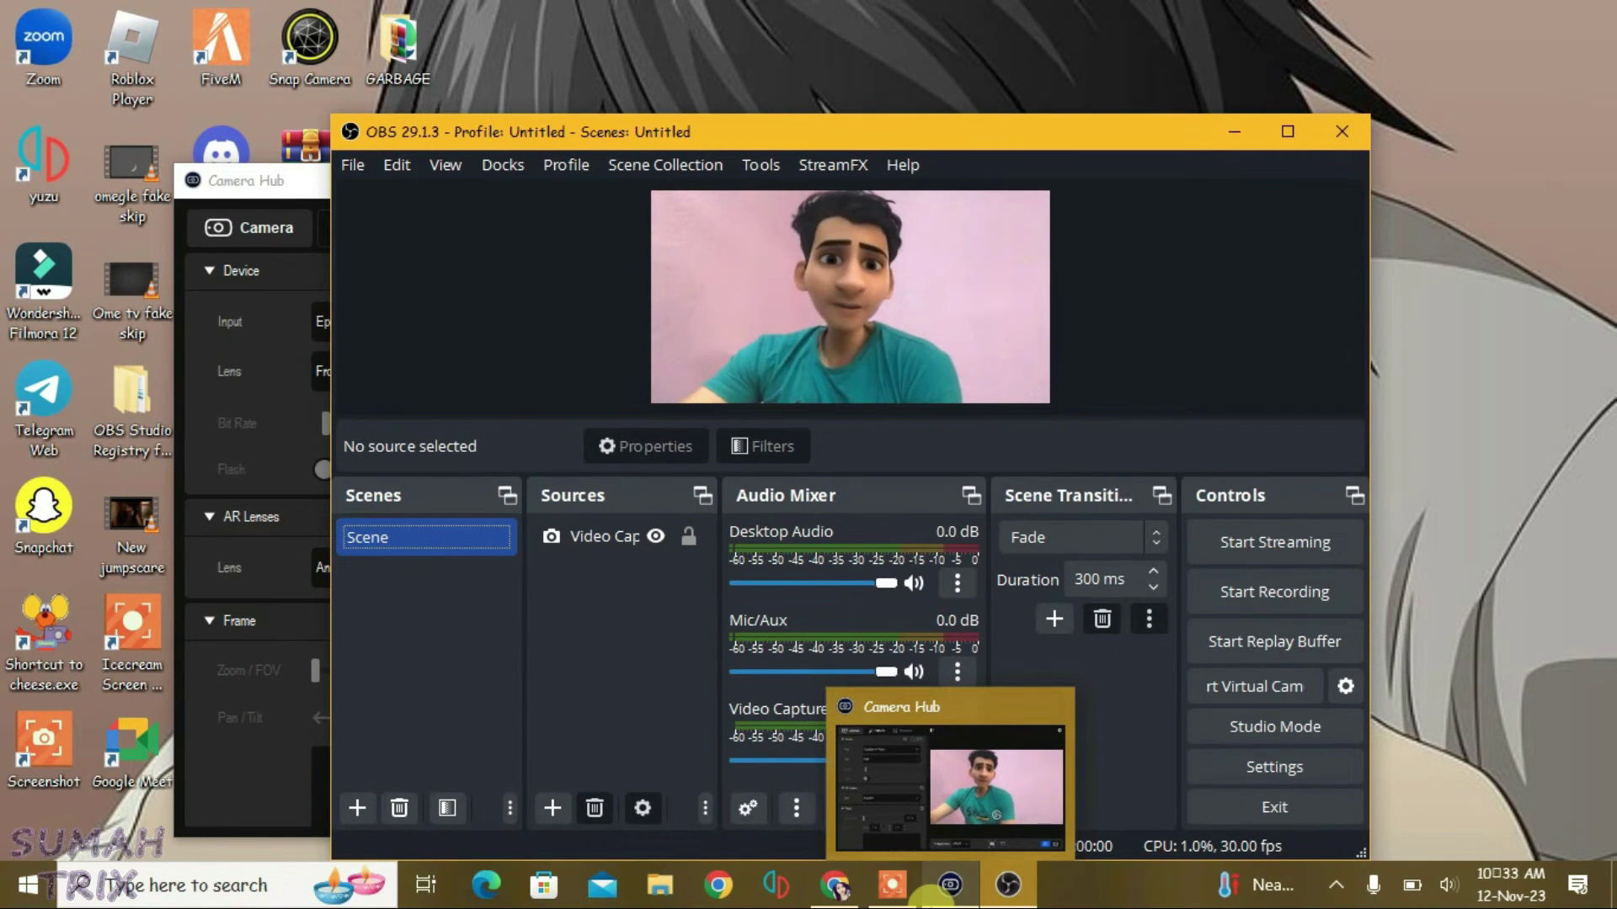
click(941, 887)
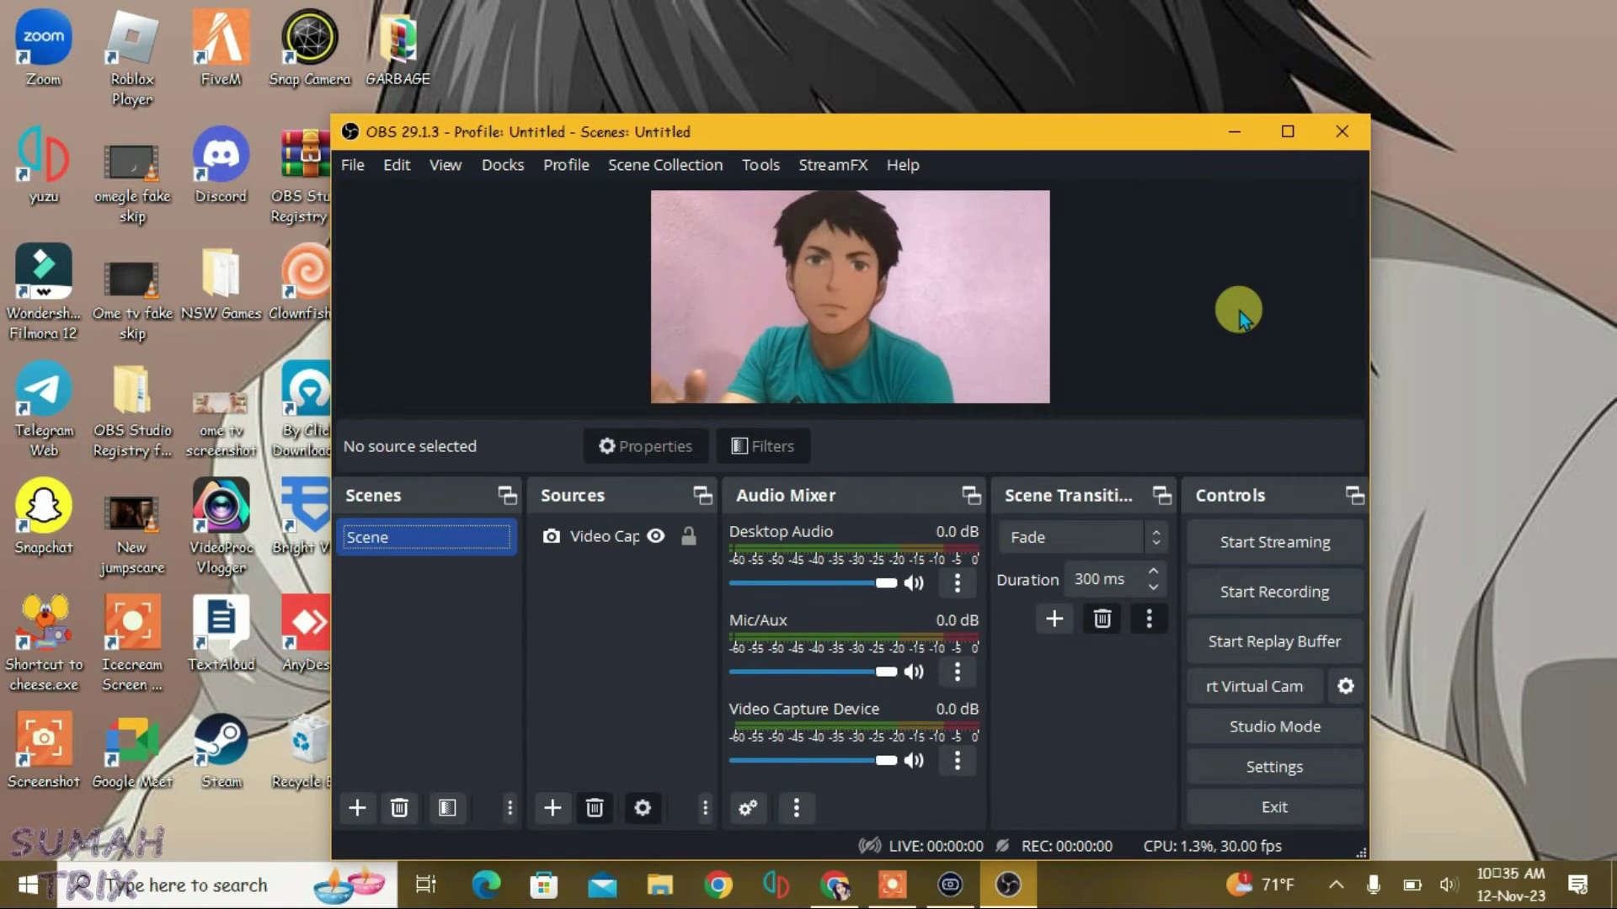